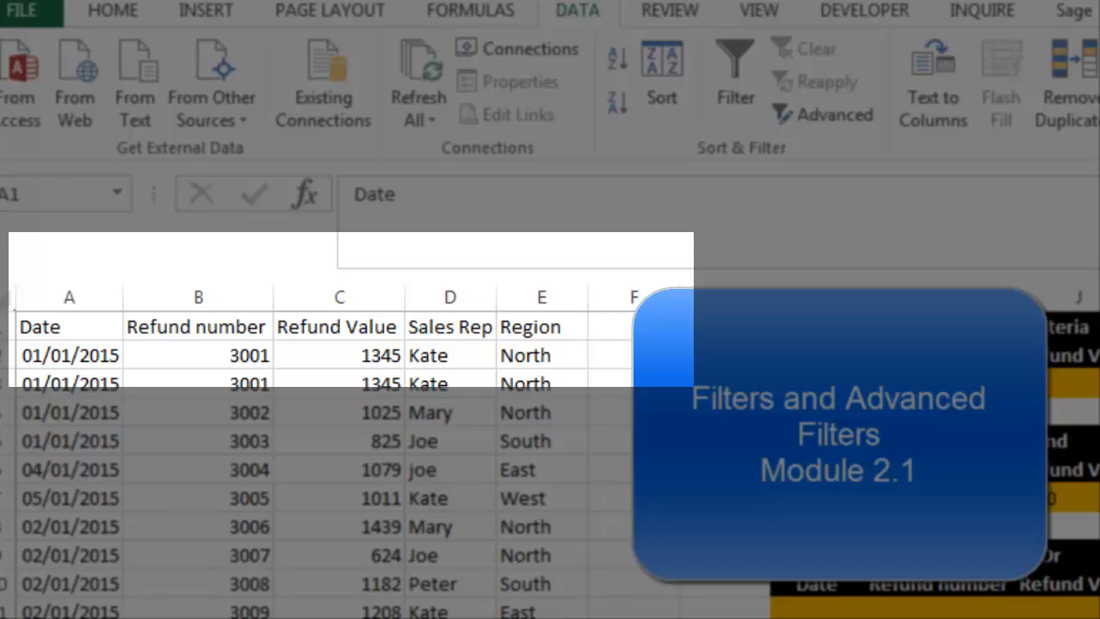
Review the refund table's column headings from Date to Region.
{"action": "left_click", "coordinate": [64, 322]}
{"action": "key", "text": "ctrl+shift+Right"}
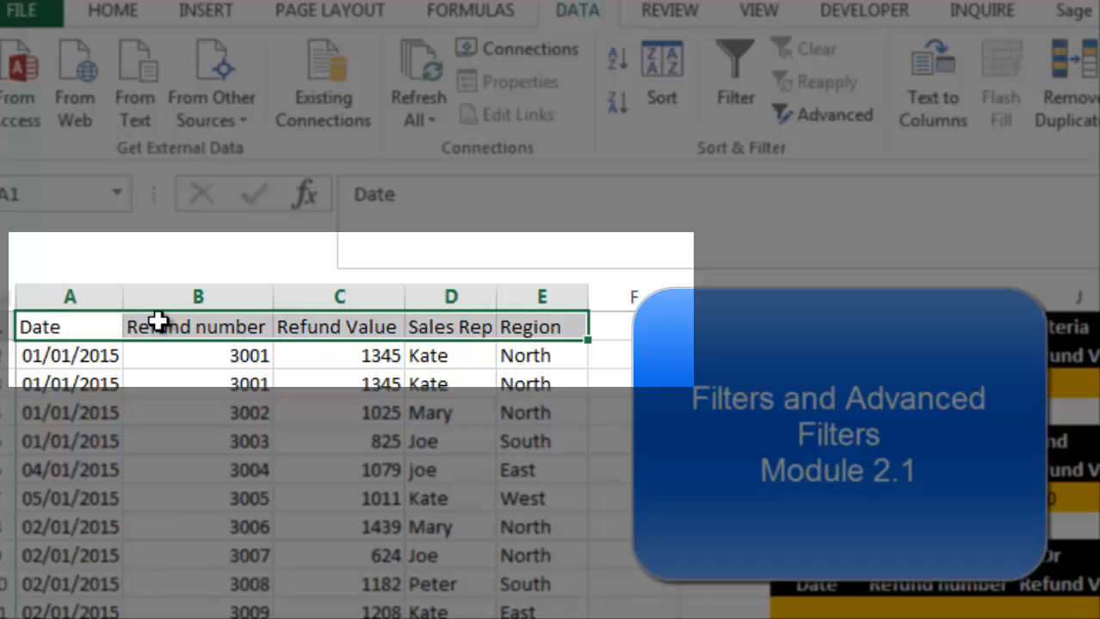
{"action": "left_click", "coordinate": [236, 324]}
{"action": "left_click", "coordinate": [293, 324]}
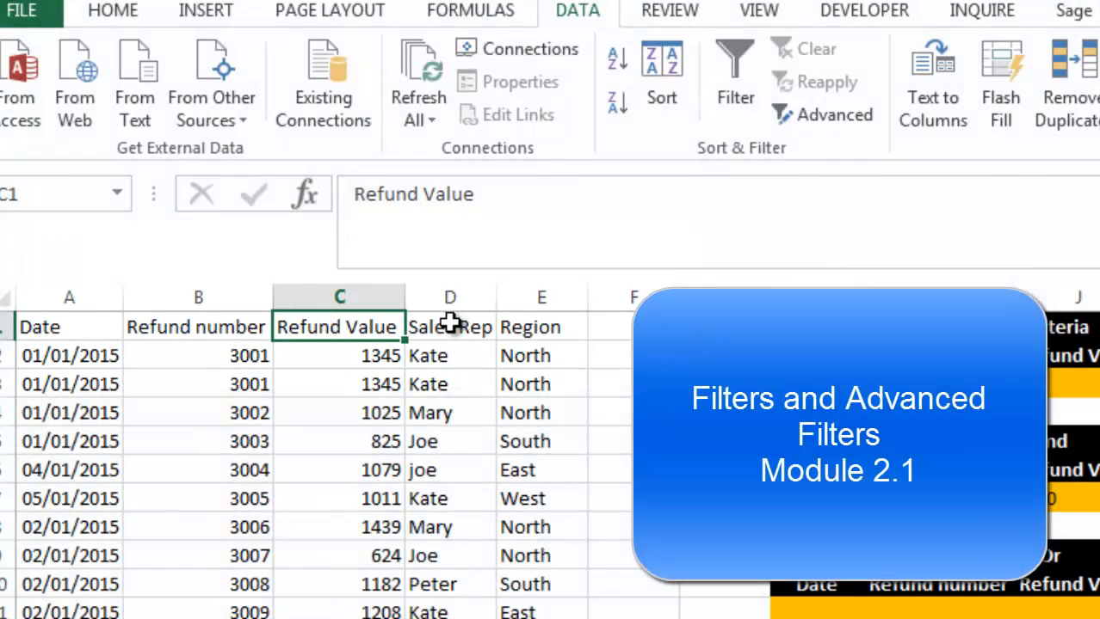
{"action": "left_click", "coordinate": [450, 322]}
{"action": "left_click", "coordinate": [532, 327]}
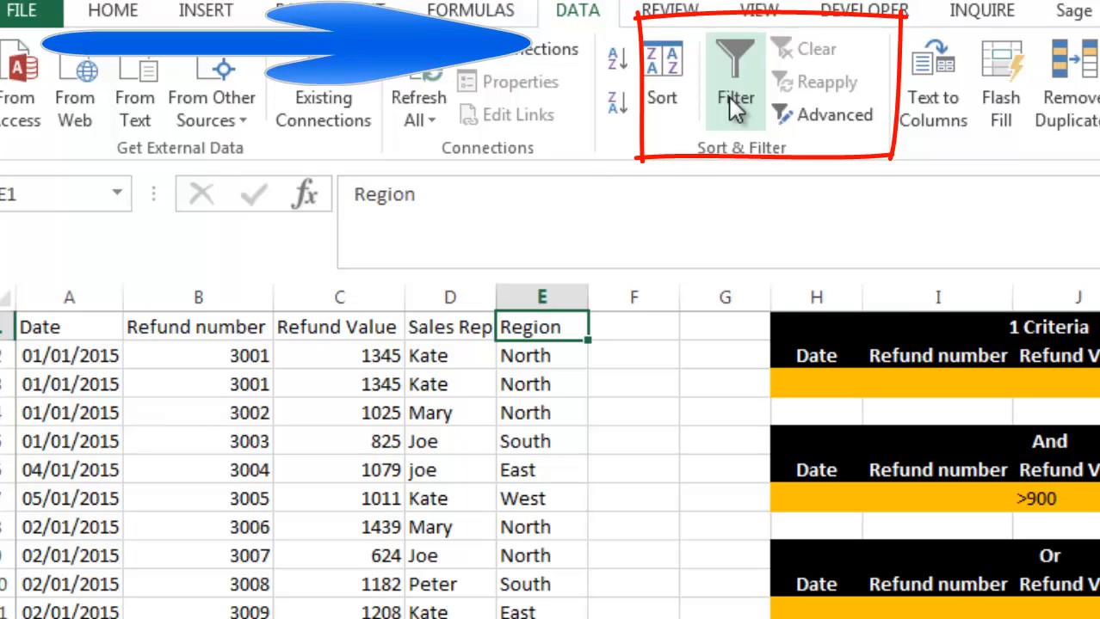
Turn on filtering for the refund table's header row, A1:E1.
{"action": "left_click", "coordinate": [53, 327]}
{"action": "left_click_drag", "start_coordinate": [53, 327], "coordinate": [518, 323]}
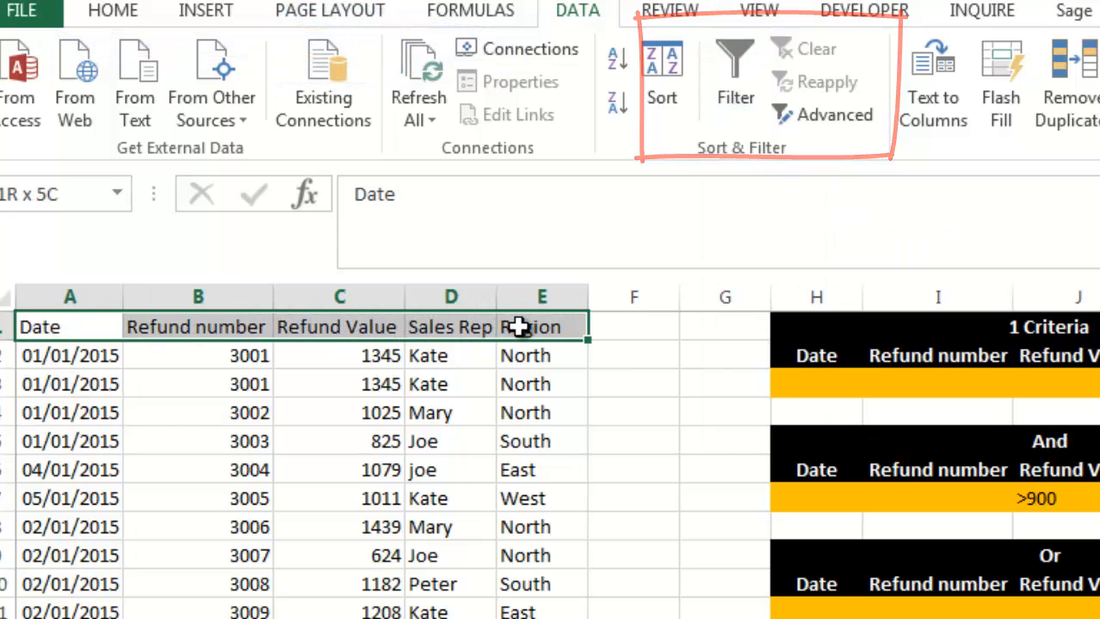
{"action": "left_click", "coordinate": [744, 80]}
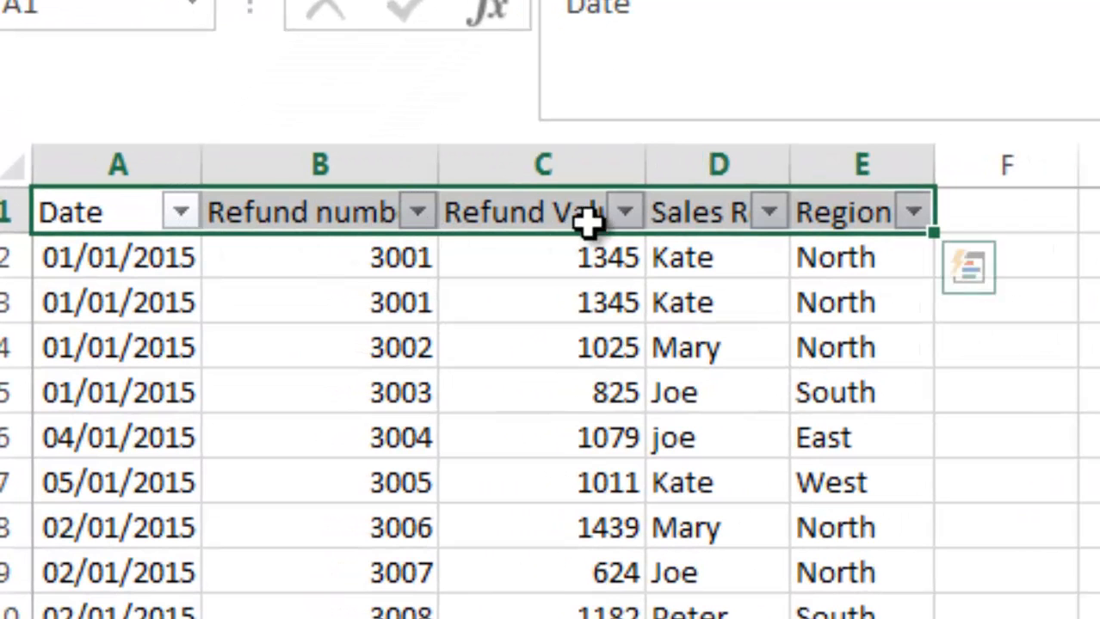
Filter the Region column to show only South records.
{"action": "left_click", "coordinate": [914, 215]}
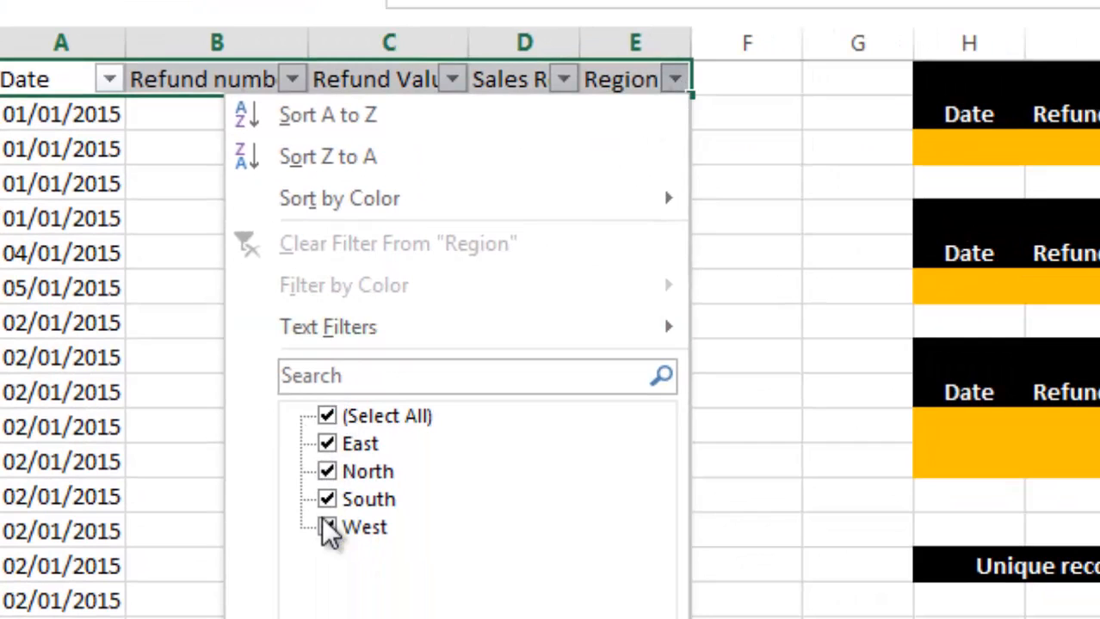
{"action": "left_click", "coordinate": [327, 420]}
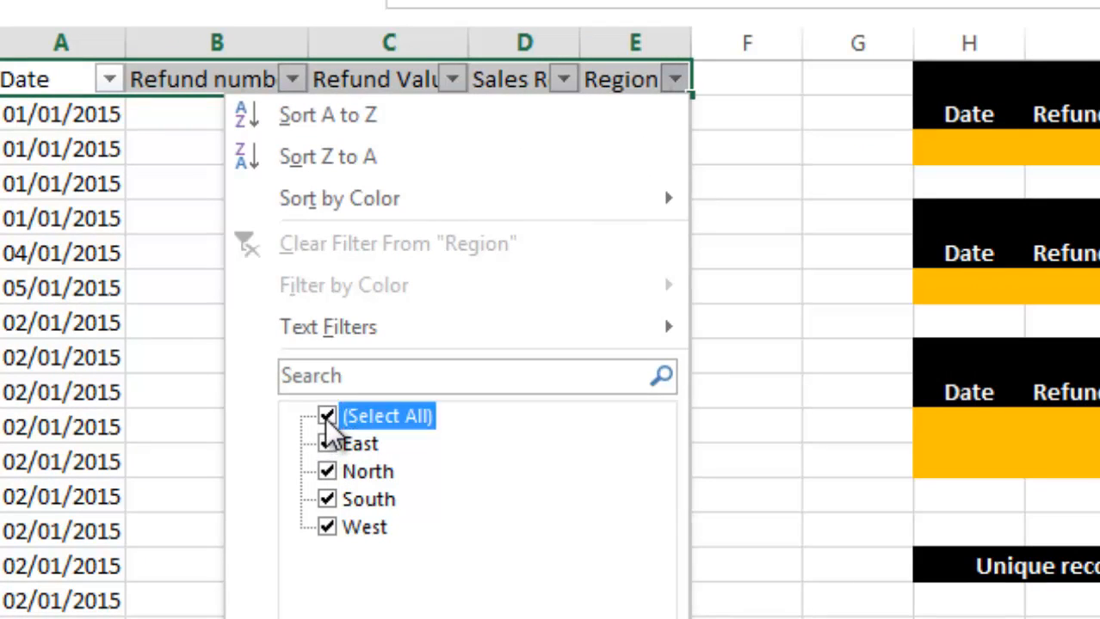
{"action": "left_click", "coordinate": [327, 420]}
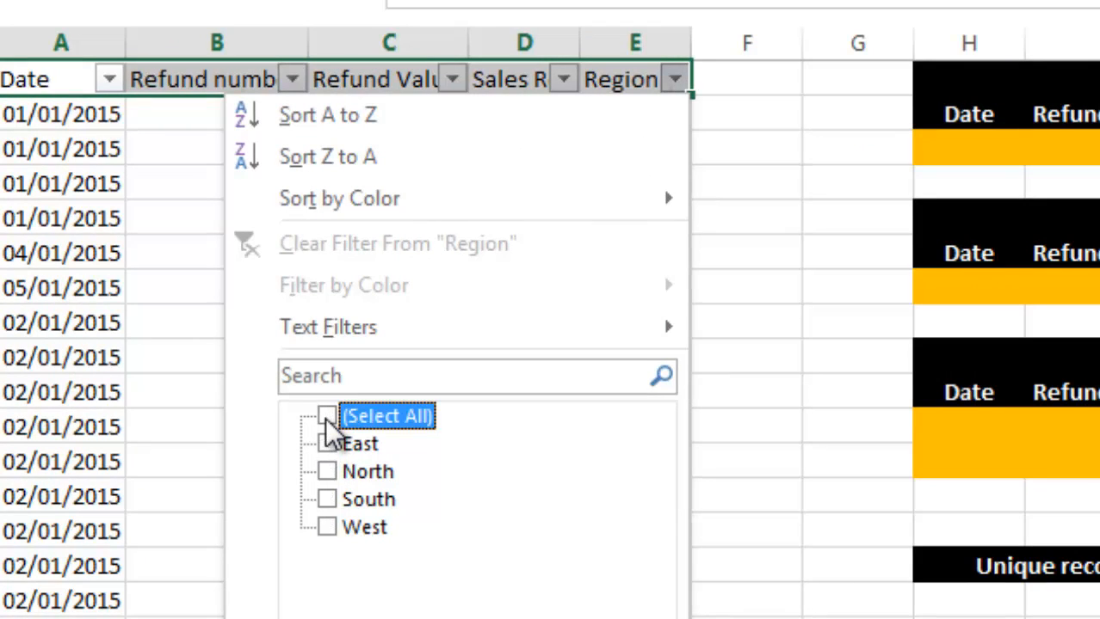
{"action": "left_click", "coordinate": [327, 500]}
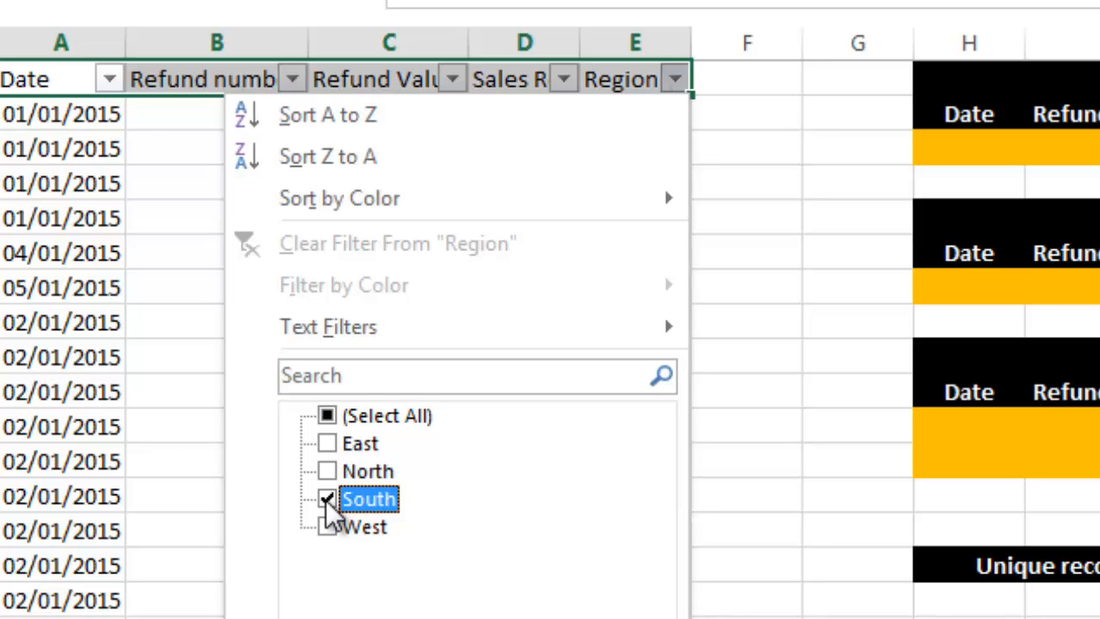
{"action": "left_click", "coordinate": [540, 617]}
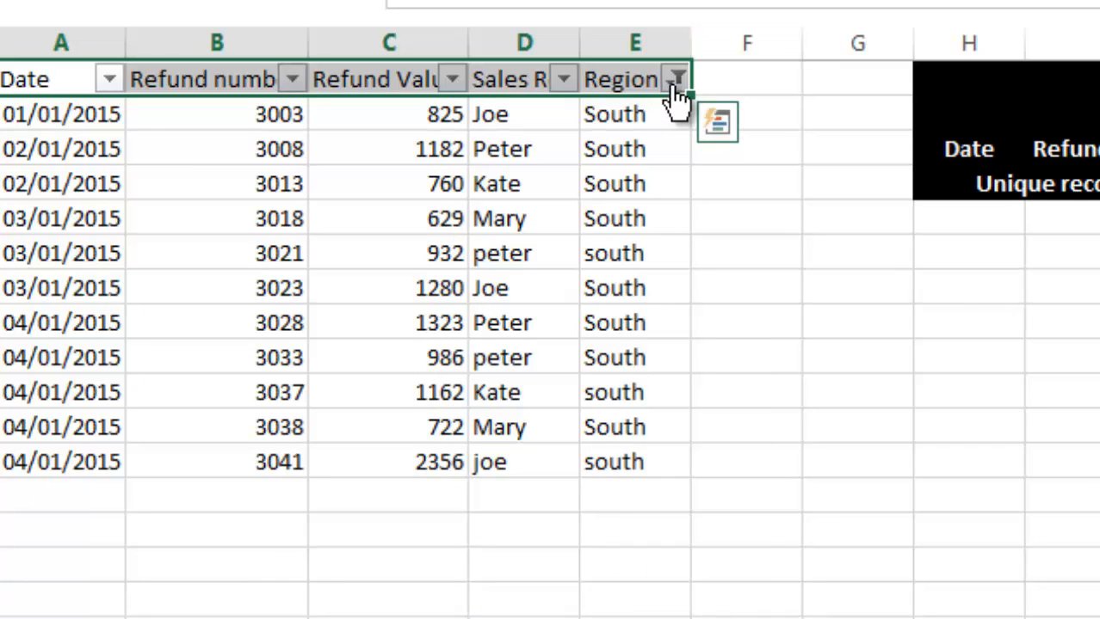
{"action": "mouse_move", "coordinate": [677, 97]}
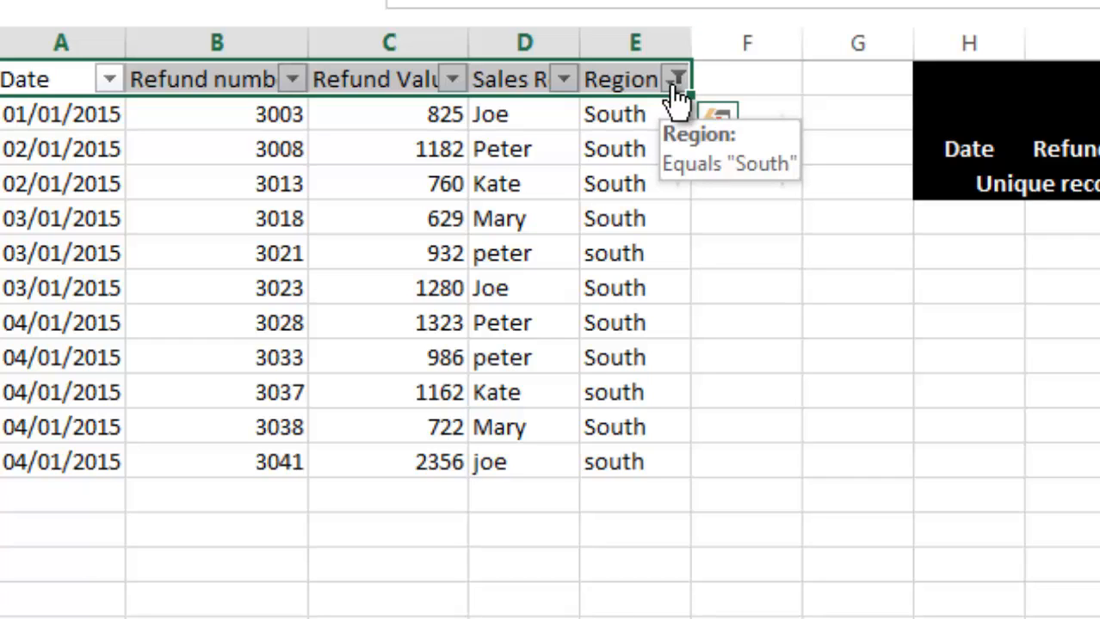
Filter the Sales Rep column to show only the third sales rep in its value list.
{"action": "left_click", "coordinate": [565, 84]}
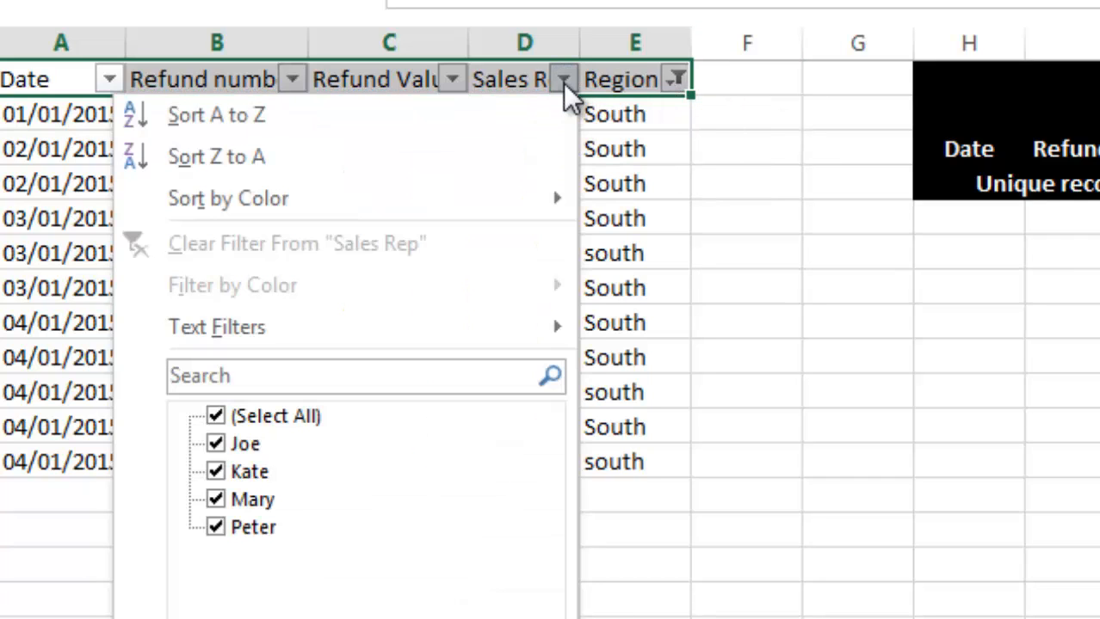
{"action": "left_click", "coordinate": [216, 418]}
{"action": "left_click", "coordinate": [216, 501]}
{"action": "left_click", "coordinate": [409, 618]}
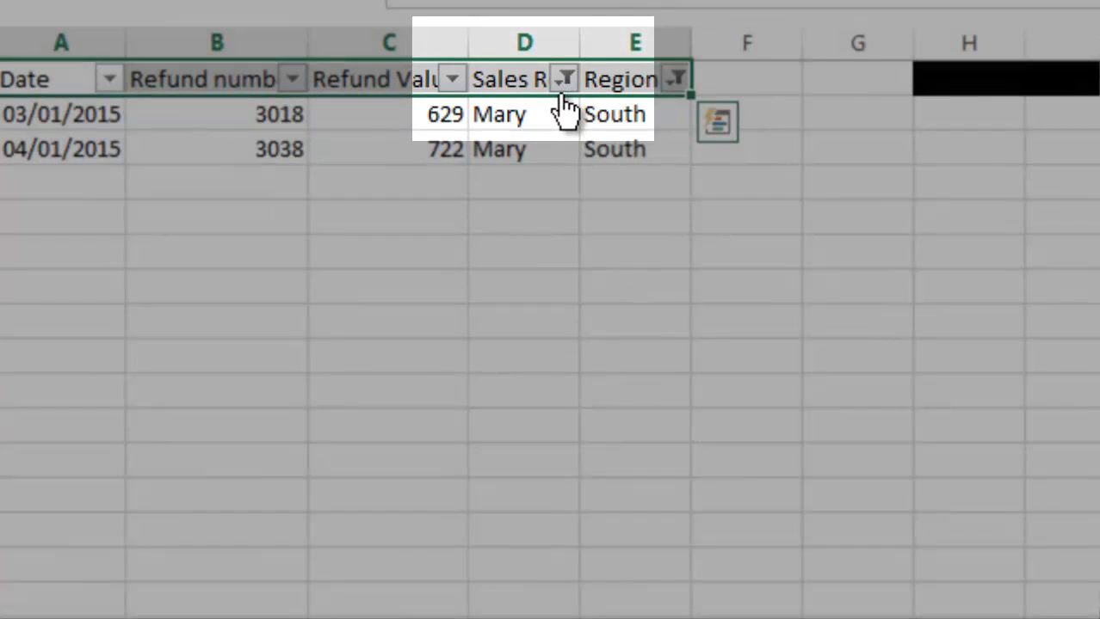
{"action": "mouse_move", "coordinate": [563, 98]}
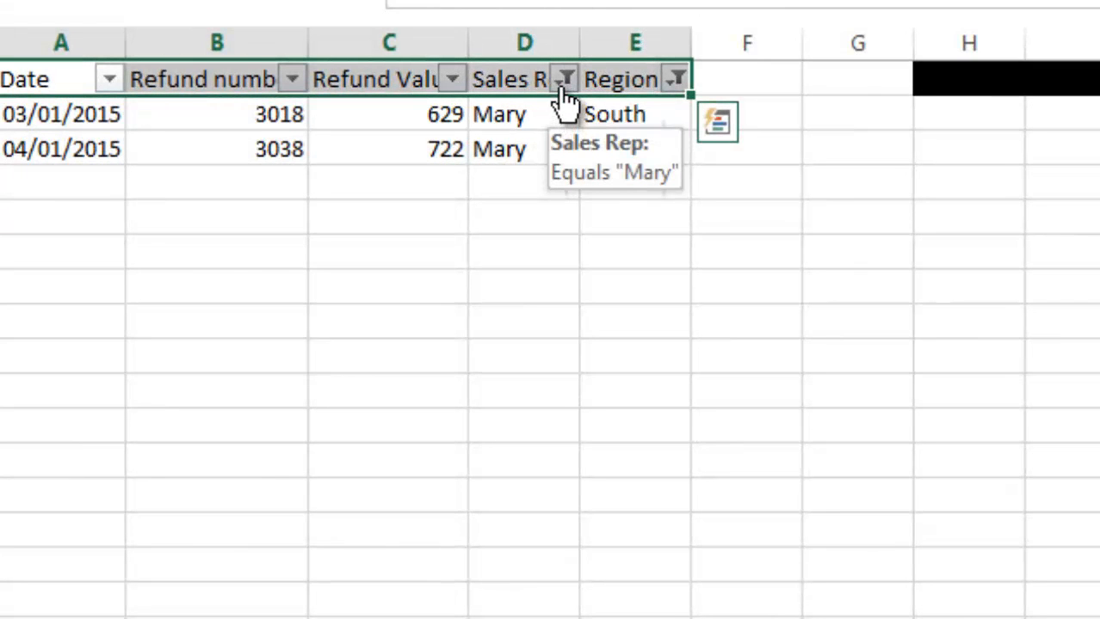
Restore all rows by reselecting every value in the Sales Rep and Region filters.
{"action": "left_click", "coordinate": [564, 82]}
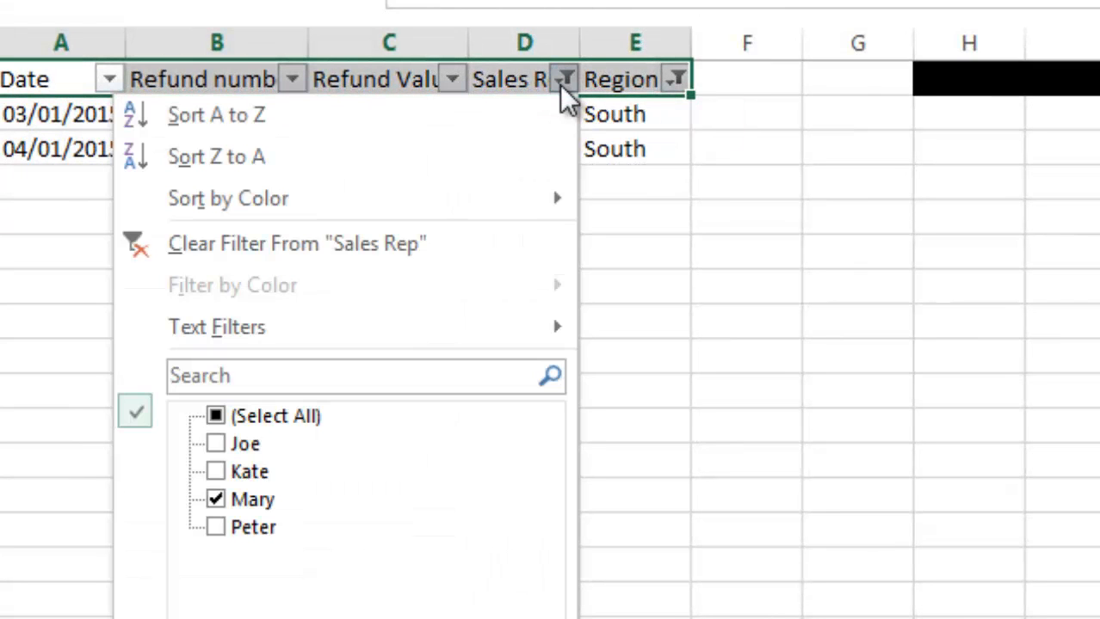
{"action": "left_click", "coordinate": [216, 417]}
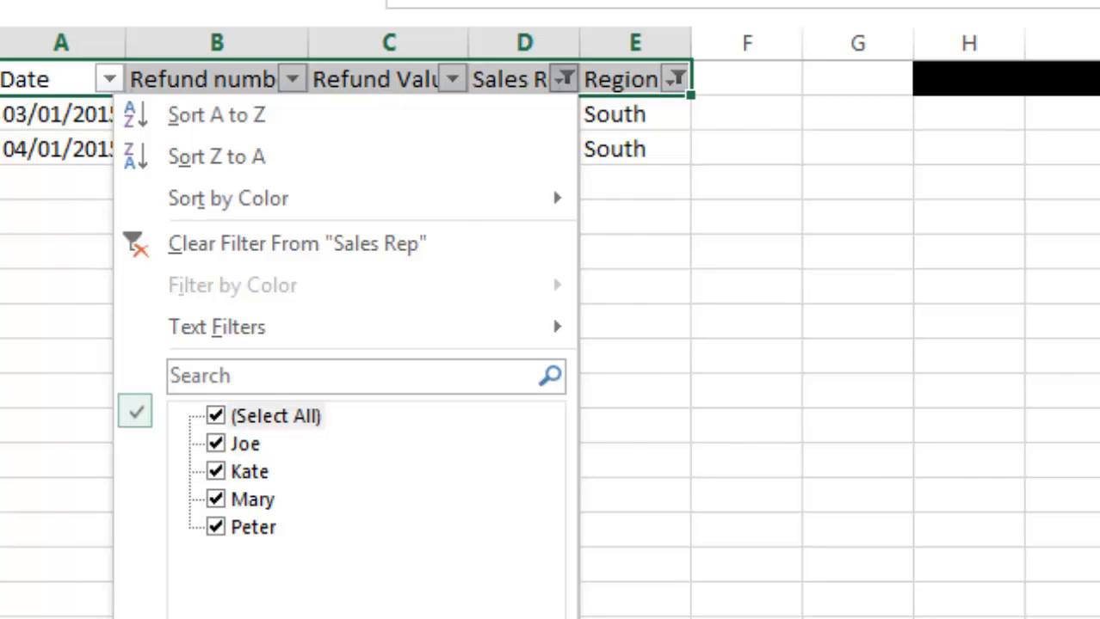
{"action": "key", "text": "Return"}
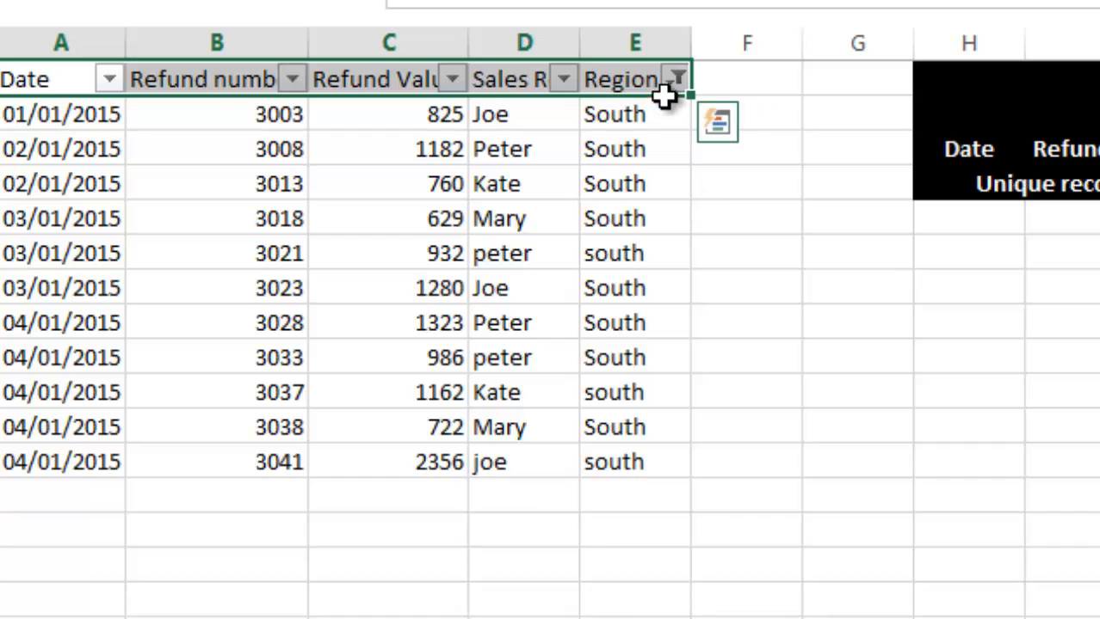
{"action": "left_click", "coordinate": [675, 79]}
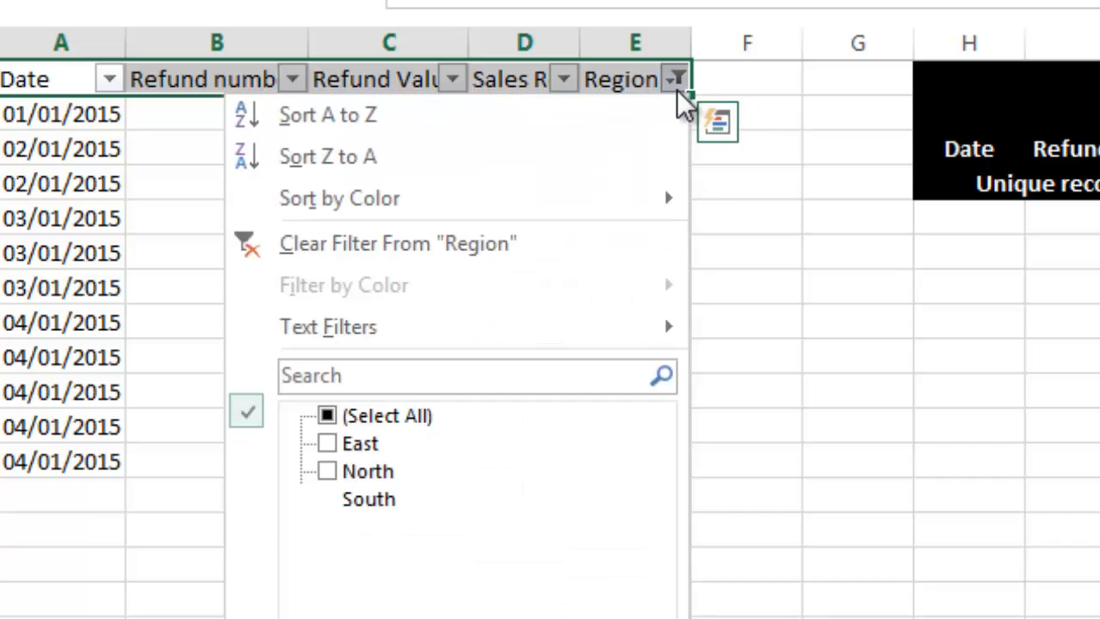
{"action": "left_click", "coordinate": [327, 420]}
{"action": "key", "text": "Return"}
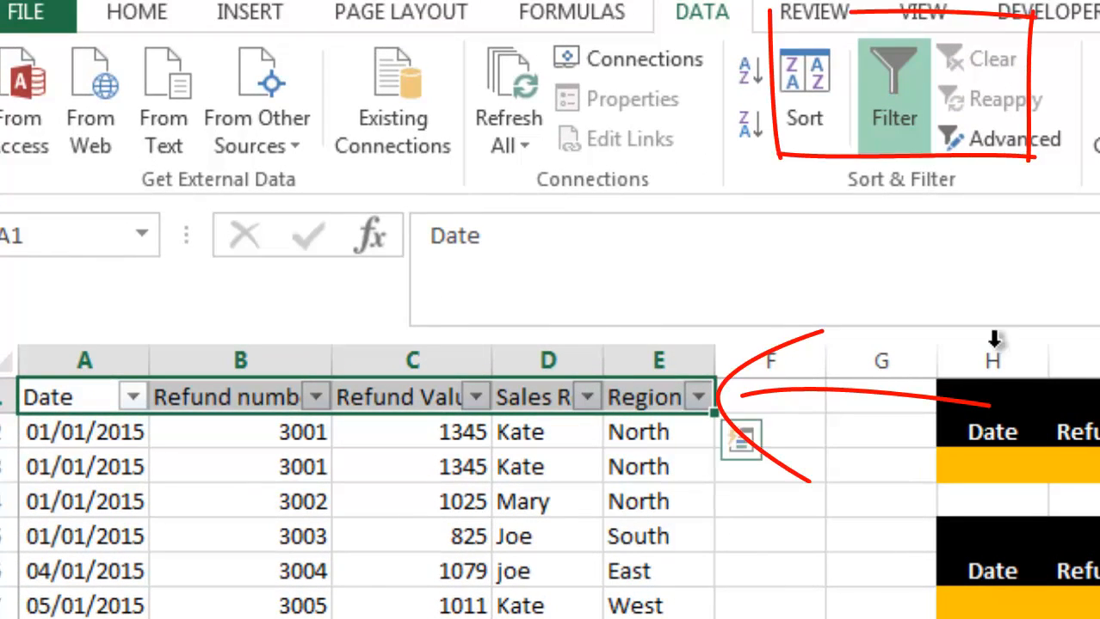
Toggle the header row filters off and on, and leave them turned off.
{"action": "left_click", "coordinate": [895, 129]}
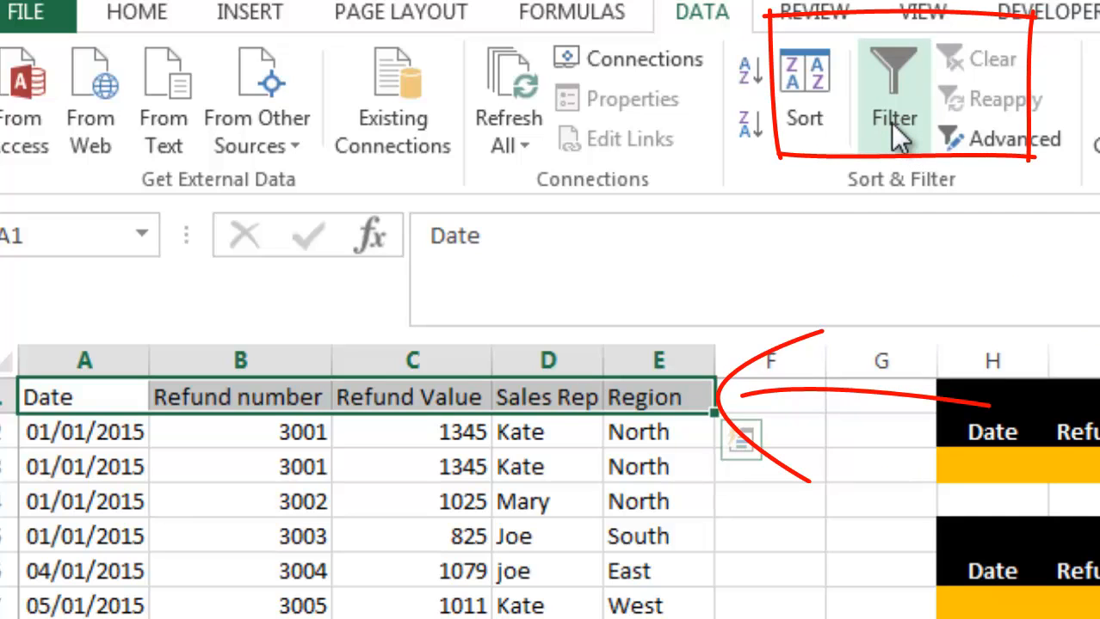
{"action": "left_click", "coordinate": [891, 125]}
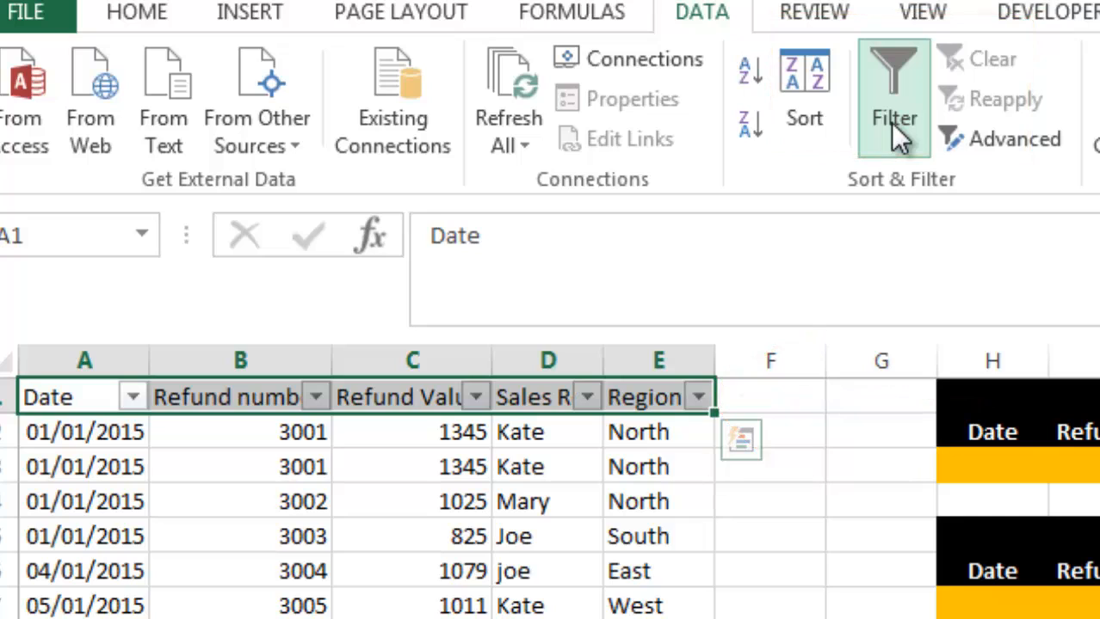
{"action": "left_click", "coordinate": [892, 123]}
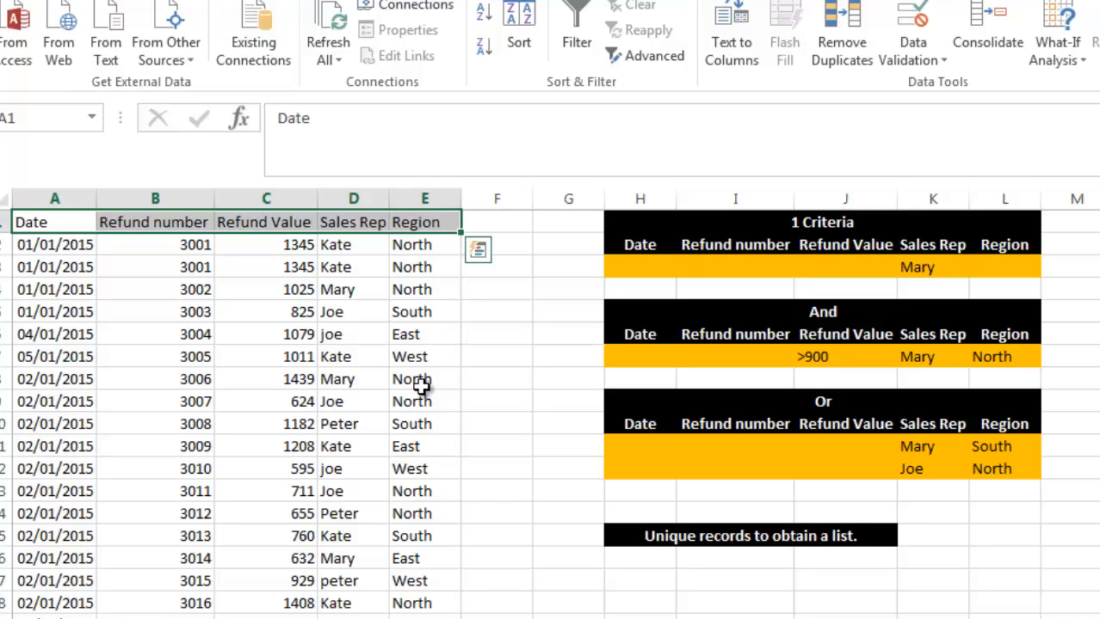
Clear the refund number in cell B8 and undo the deletion.
{"action": "left_click", "coordinate": [160, 378]}
{"action": "key", "text": "Delete"}
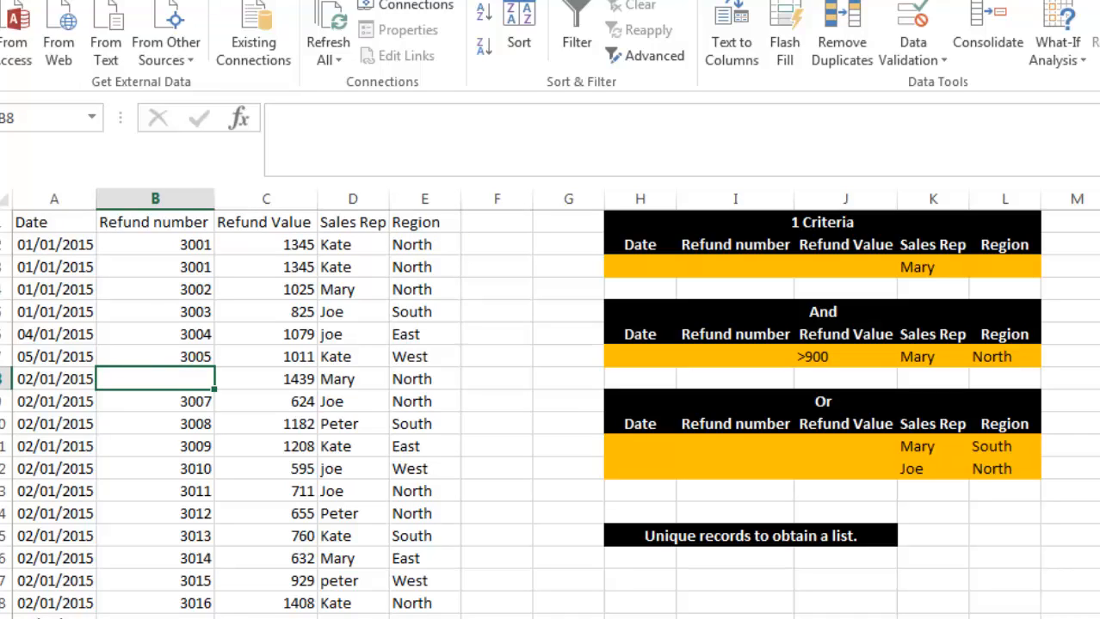
{"action": "key", "text": "ctrl+z"}
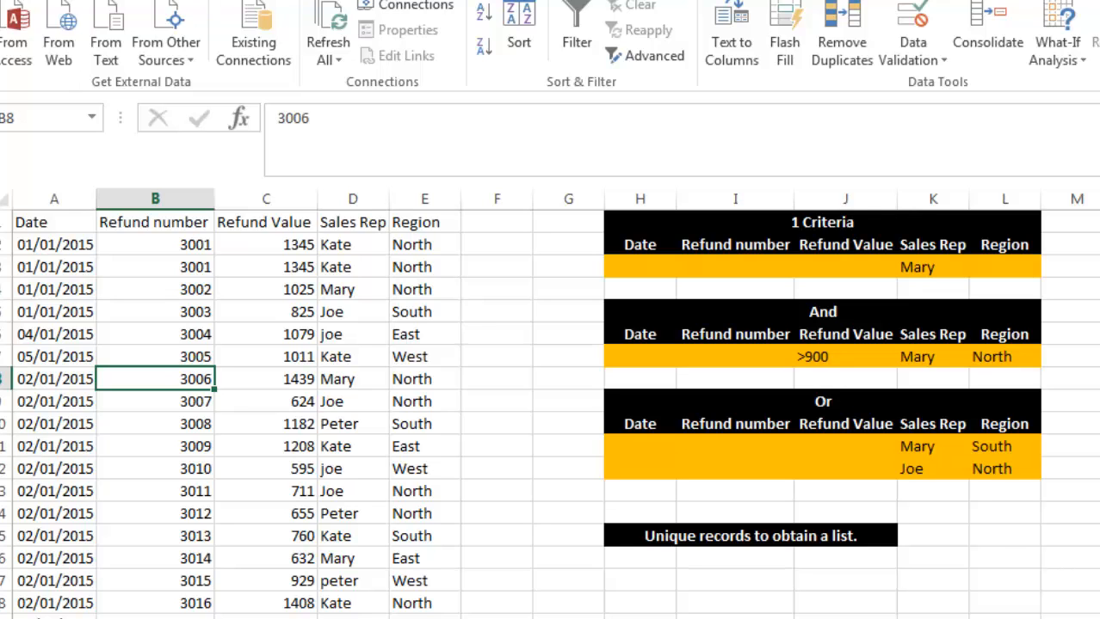
Start an Advanced Filter and set it to copy the results to another location.
{"action": "key", "text": "F10"}
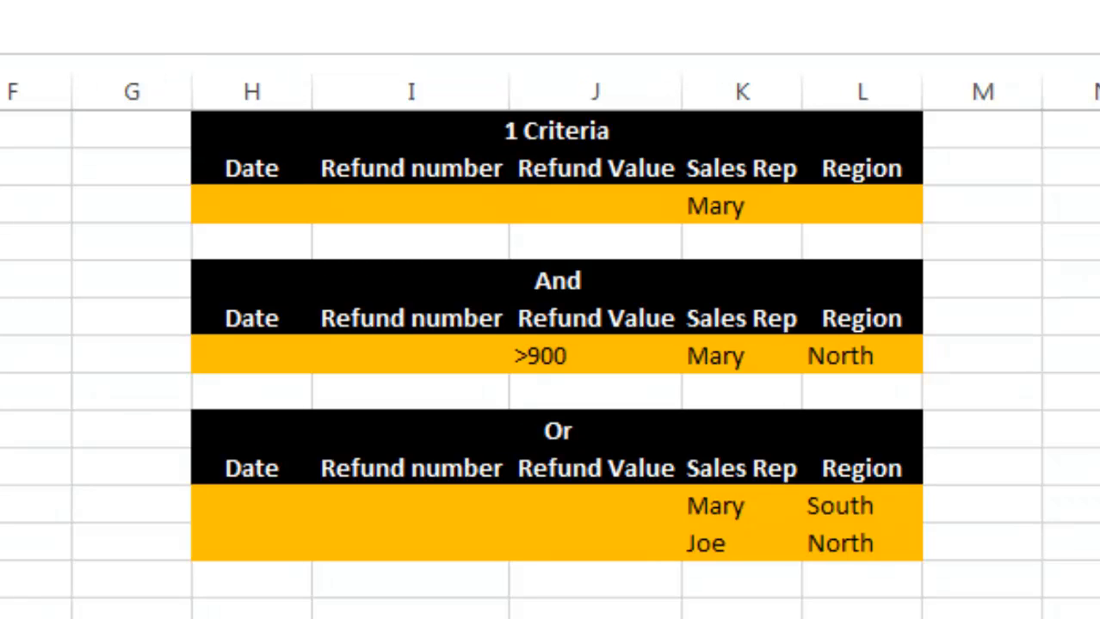
{"action": "key", "text": "alt+a"}
{"action": "key", "text": "q"}
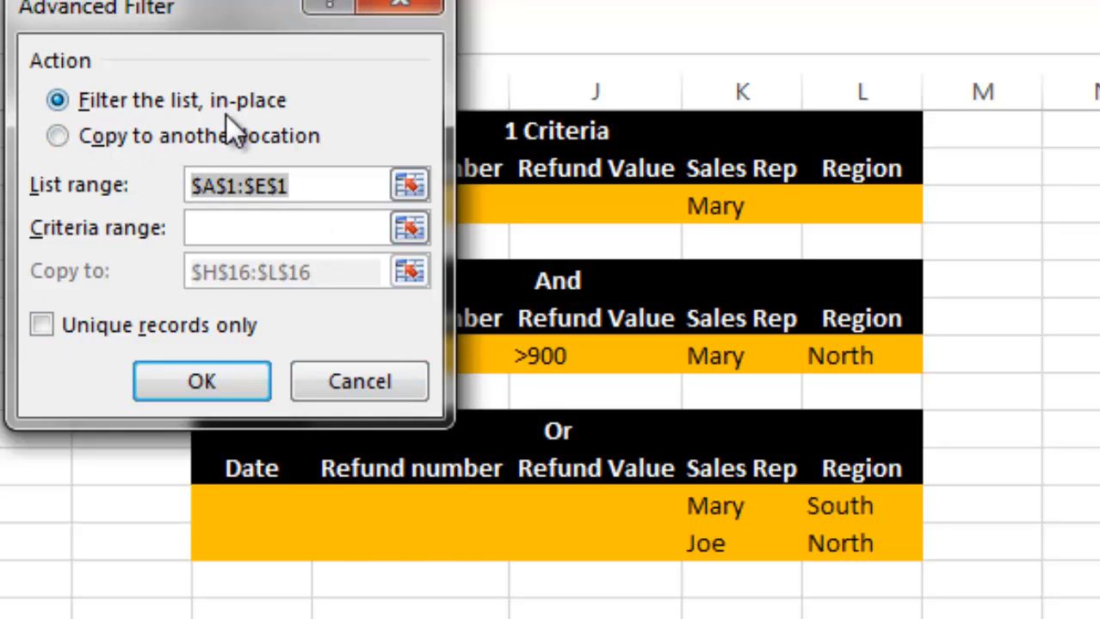
{"action": "left_click", "coordinate": [58, 137]}
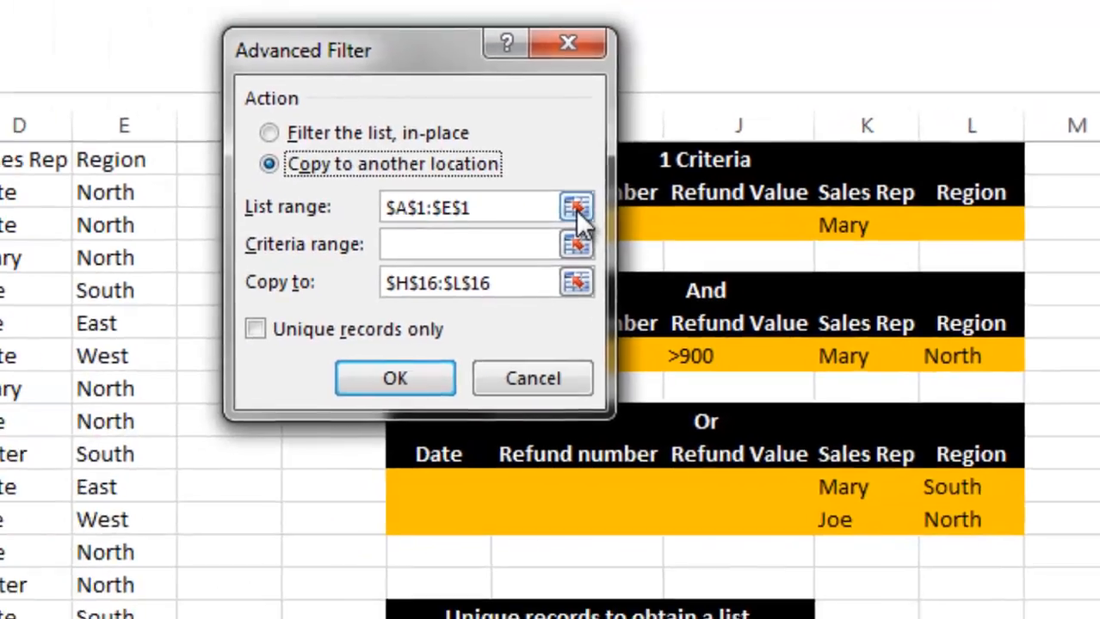
Set the Advanced Filter list range to the whole refund table, Sheet1!$A$1:$E$43.
{"action": "left_click", "coordinate": [409, 186]}
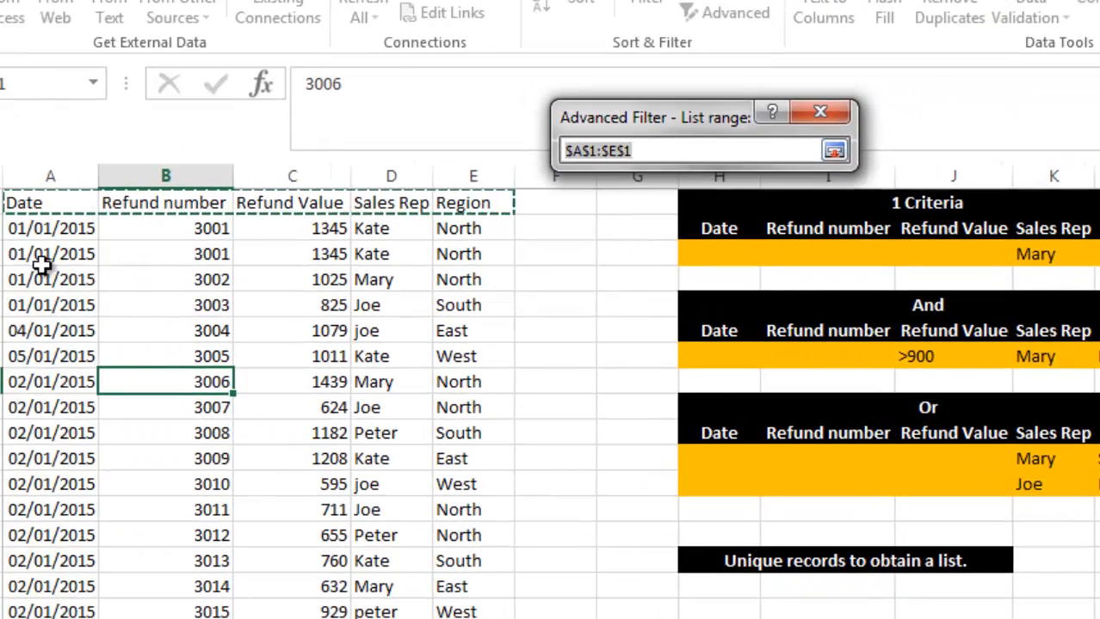
{"action": "left_click_drag", "start_coordinate": [54, 201], "coordinate": [473, 613]}
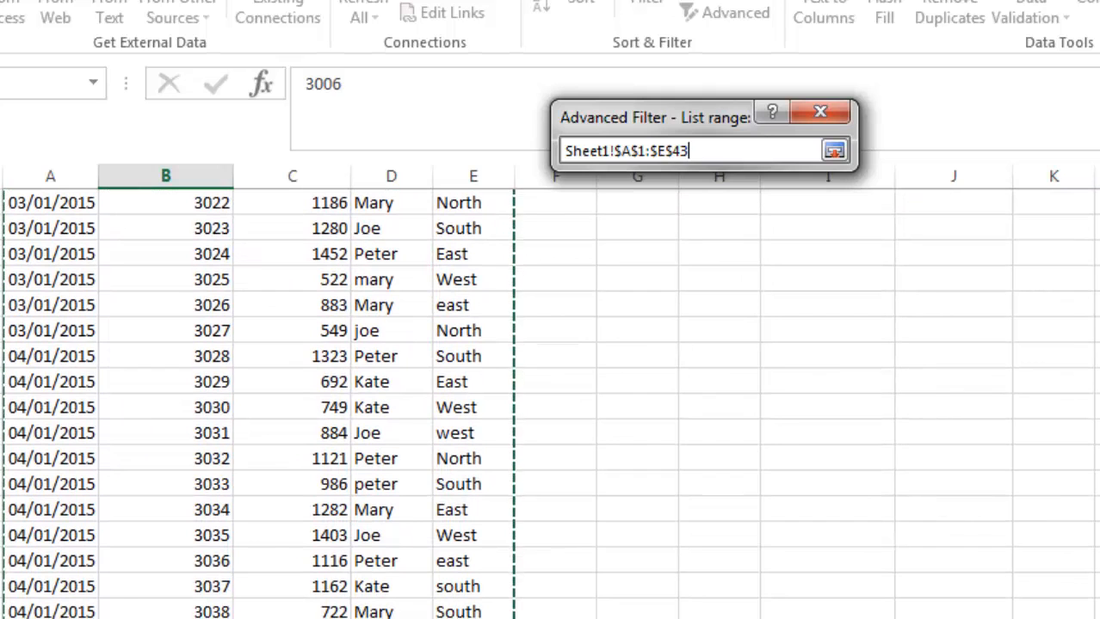
{"action": "left_click", "coordinate": [835, 151]}
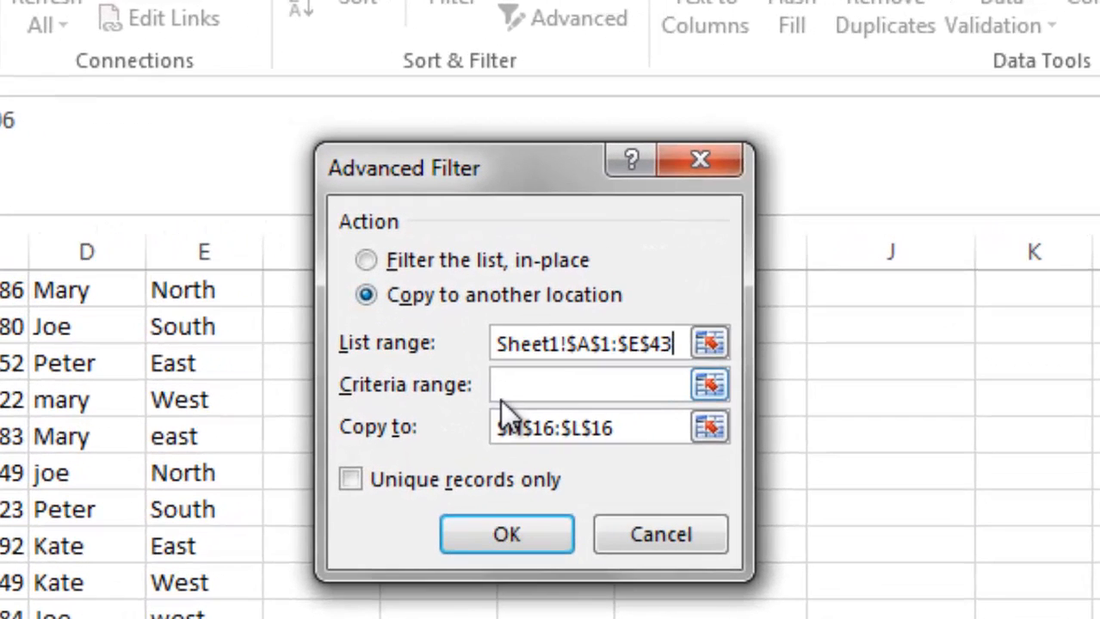
Set the criteria range to the headings and value row of the 1 Criteria block, Sheet1!$H$2:$L$3.
{"action": "left_click", "coordinate": [685, 275]}
{"action": "left_click", "coordinate": [559, 382]}
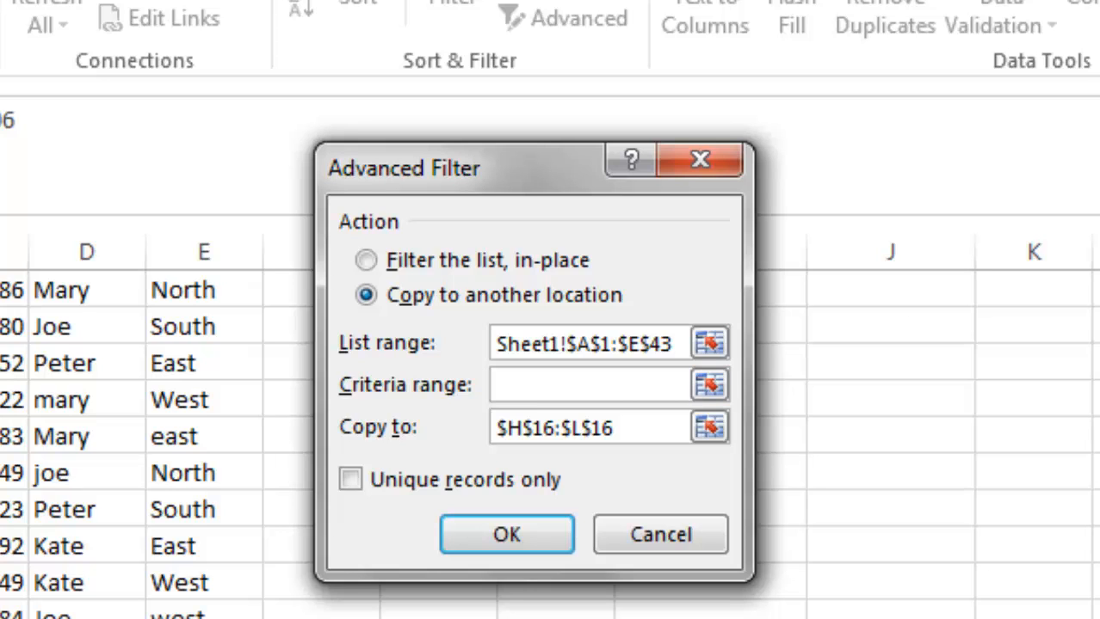
{"action": "scroll", "coordinate": [904, 482], "scroll_direction": "up", "scroll_amount": 3}
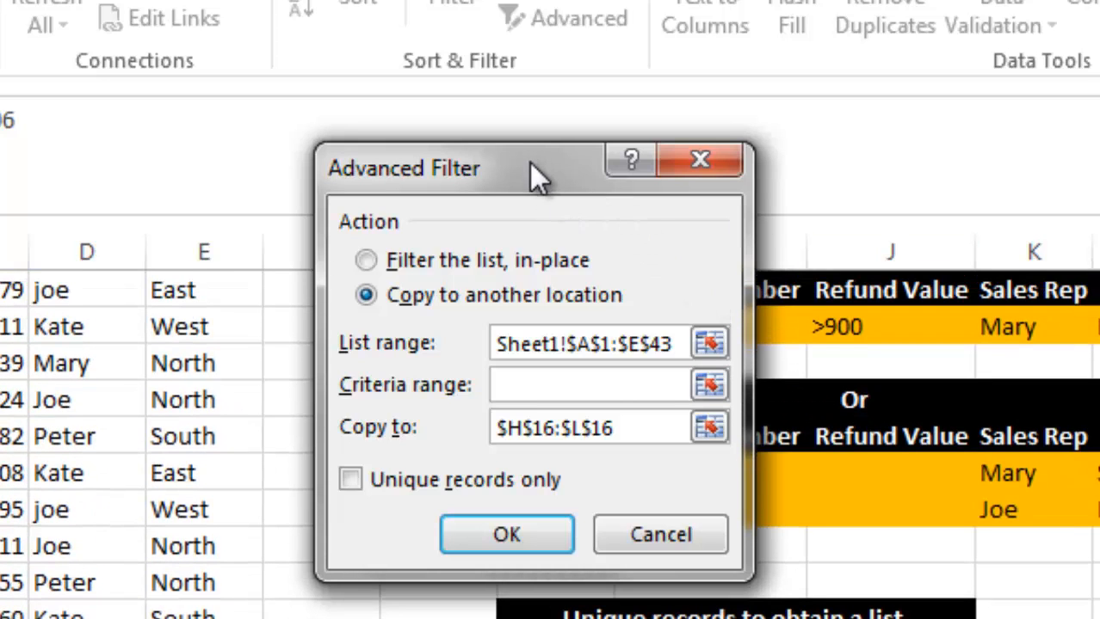
{"action": "left_click_drag", "start_coordinate": [529, 163], "coordinate": [165, 184]}
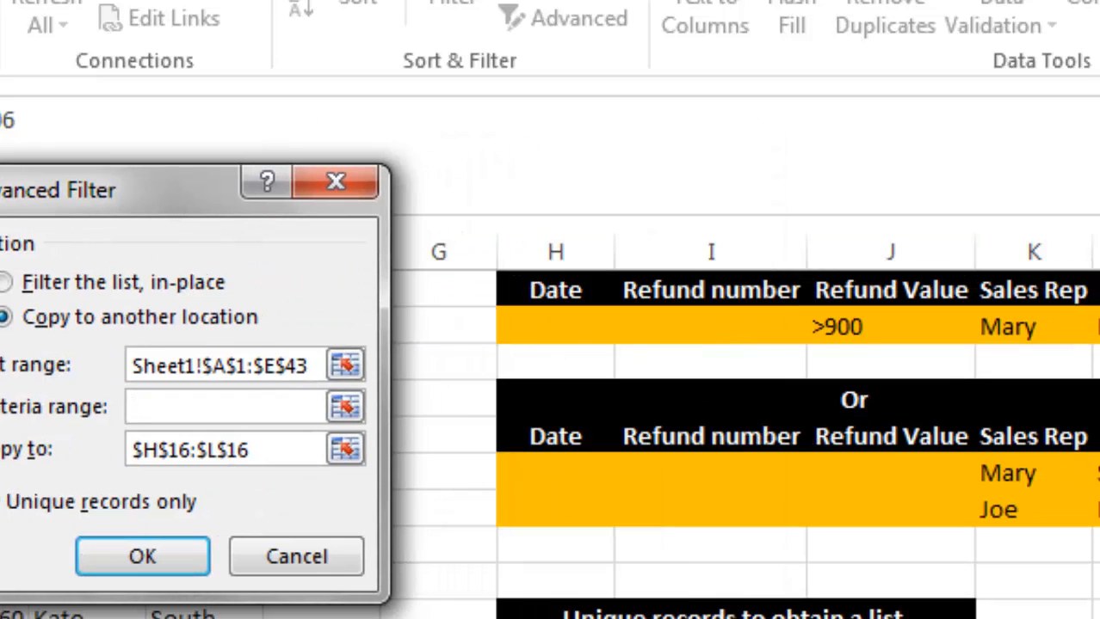
{"action": "scroll", "coordinate": [633, 356], "scroll_direction": "up", "scroll_amount": 2}
{"action": "left_click_drag", "start_coordinate": [559, 325], "coordinate": [1099, 368]}
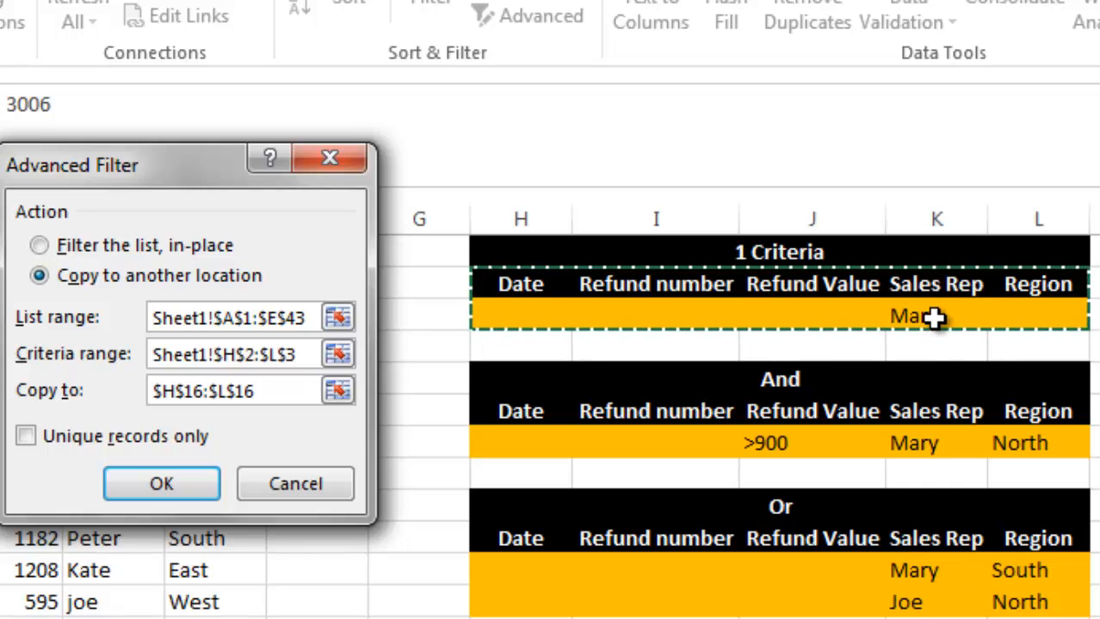
Set the copy destination to Sheet1!$H$18 below the unique records heading and run the Advanced Filter.
{"action": "left_click", "coordinate": [276, 395]}
{"action": "left_click_drag", "start_coordinate": [265, 393], "coordinate": [151, 391]}
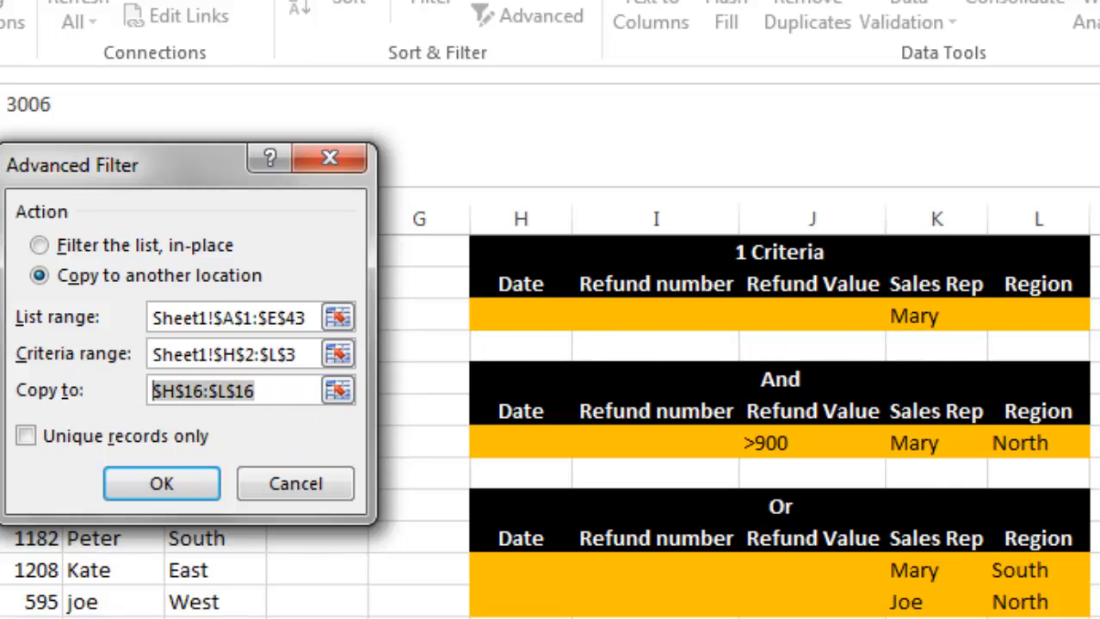
{"action": "left_click", "coordinate": [521, 618]}
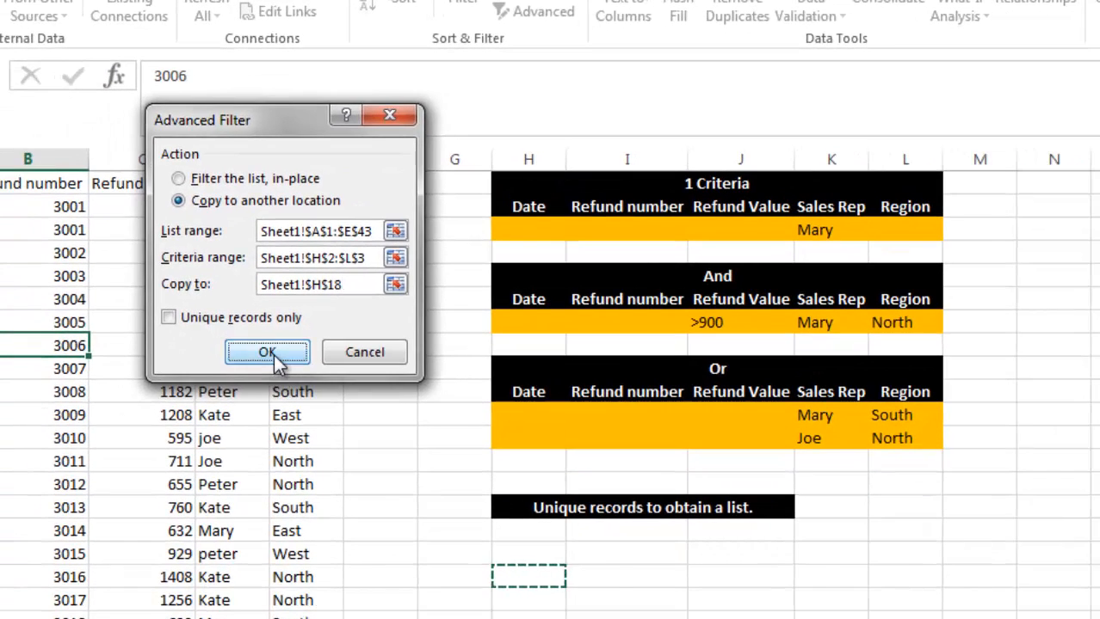
{"action": "left_click", "coordinate": [266, 353]}
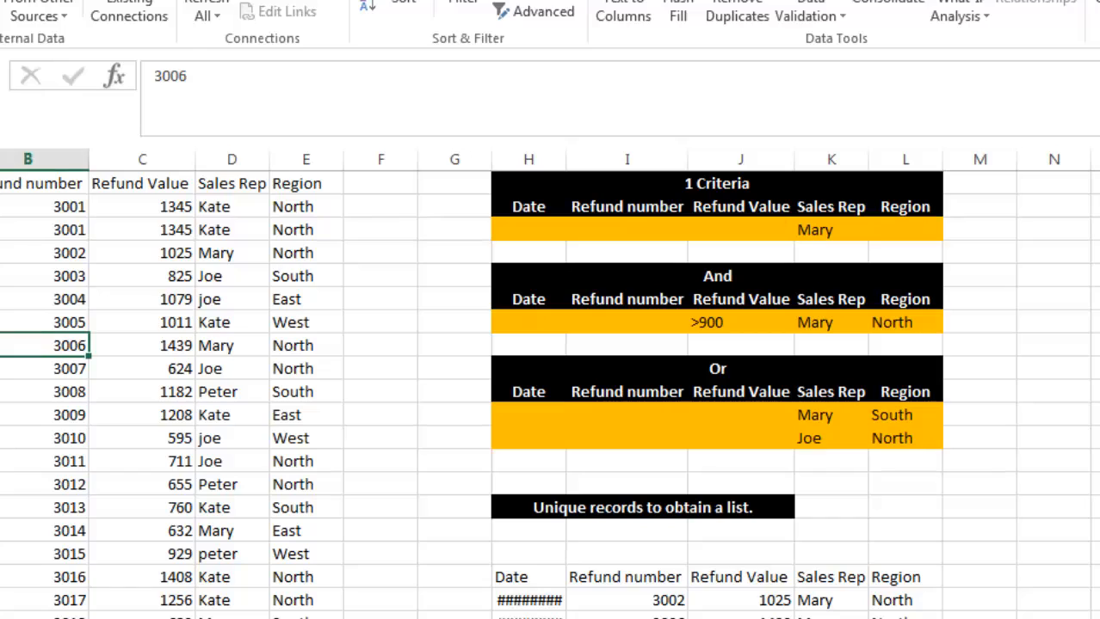
Auto-fit the width of column H to display the full dates of the copied records.
{"action": "scroll", "coordinate": [575, 297], "scroll_direction": "down", "scroll_amount": 2}
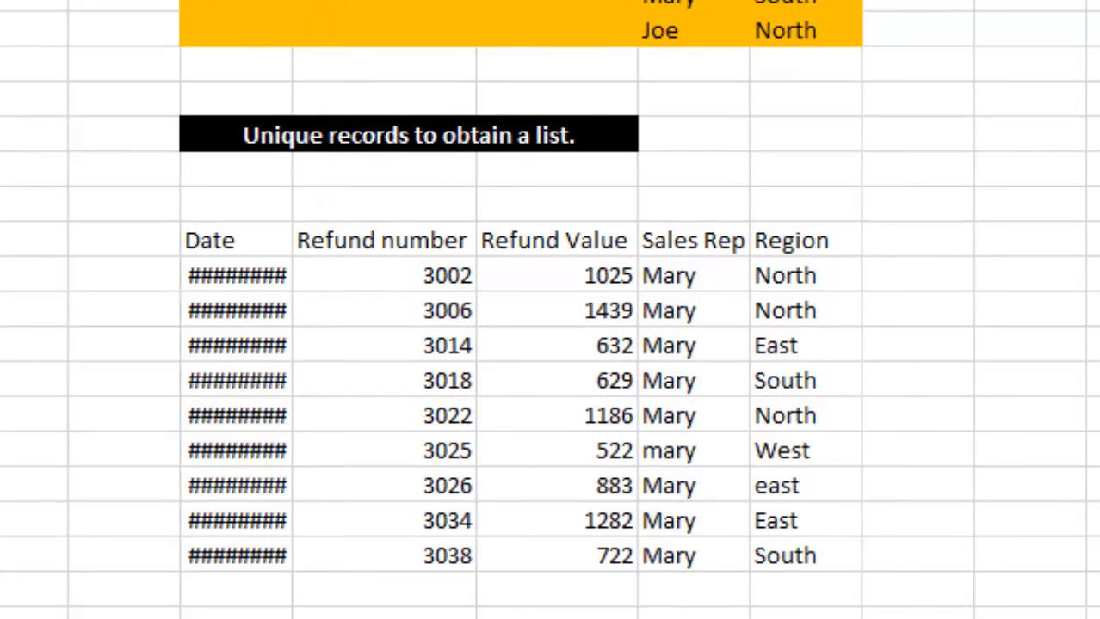
{"action": "double_click", "coordinate": [291, 1]}
{"action": "left_click", "coordinate": [748, 240]}
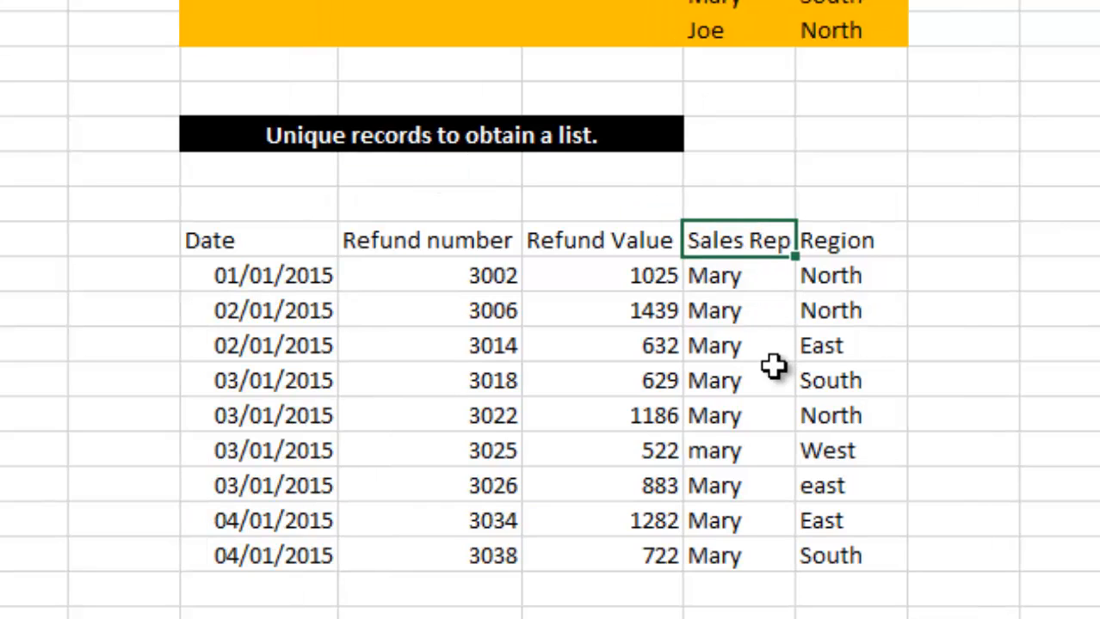
Start another Advanced Filter that copies to another location, using the refund table $A$1:$E$43 as the list range.
{"action": "scroll", "coordinate": [549, 344], "scroll_direction": "up", "scroll_amount": 3}
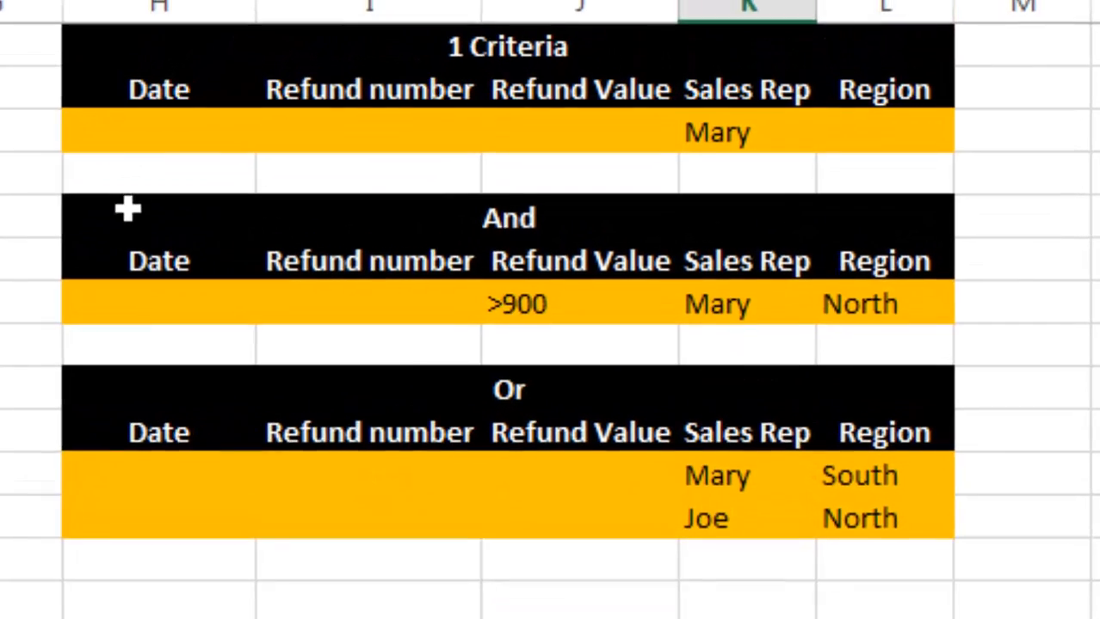
{"action": "left_click_drag", "start_coordinate": [245, 135], "coordinate": [775, 200]}
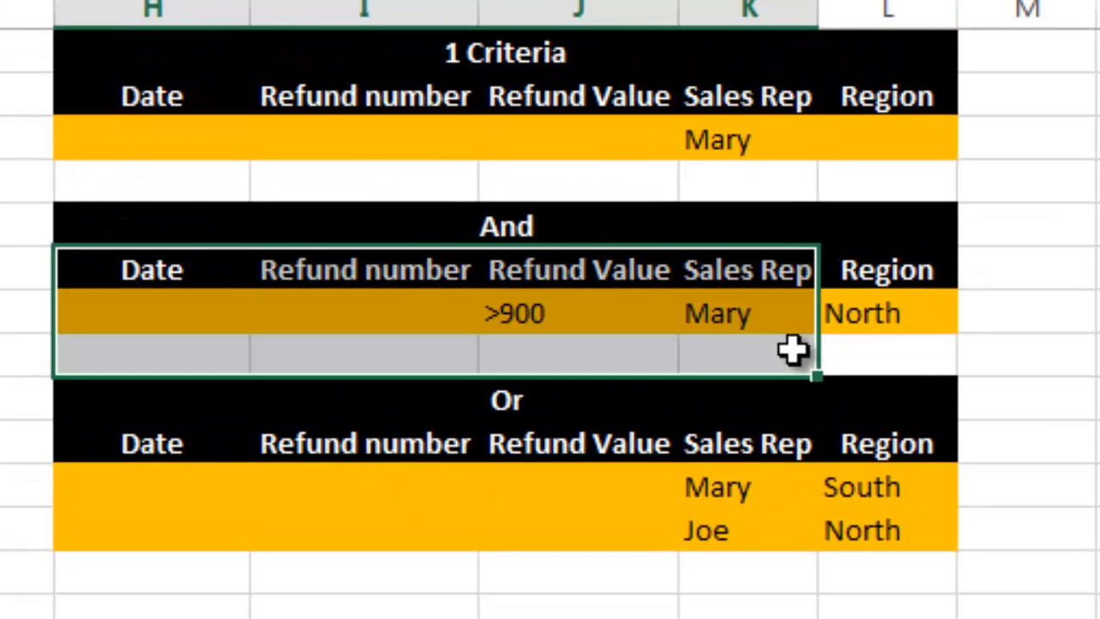
{"action": "left_click_drag", "start_coordinate": [792, 348], "coordinate": [906, 317]}
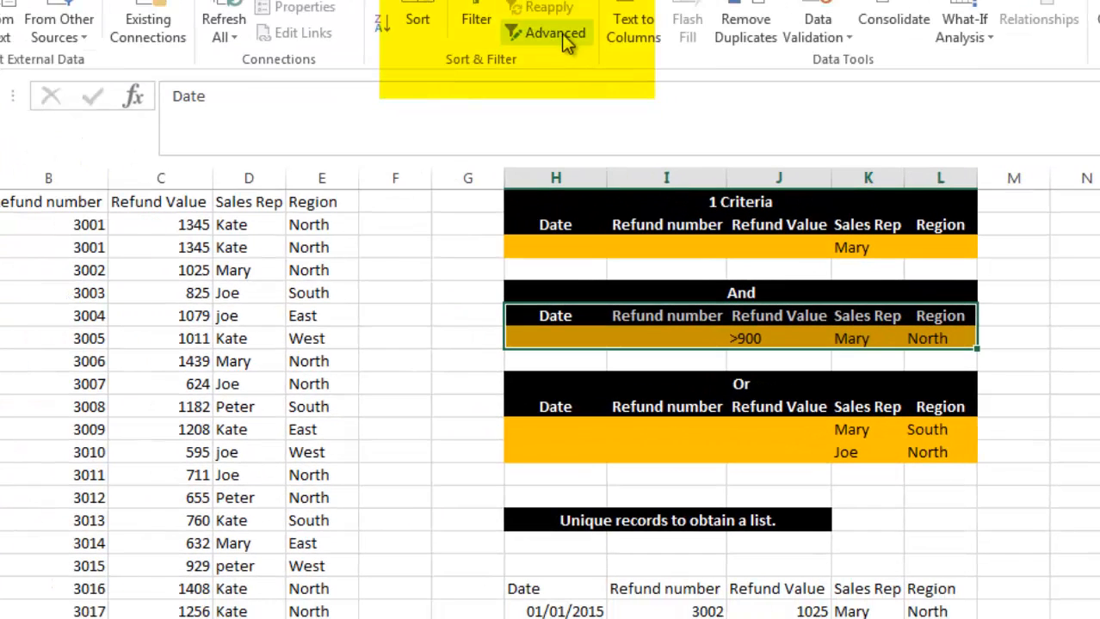
{"action": "left_click", "coordinate": [558, 32]}
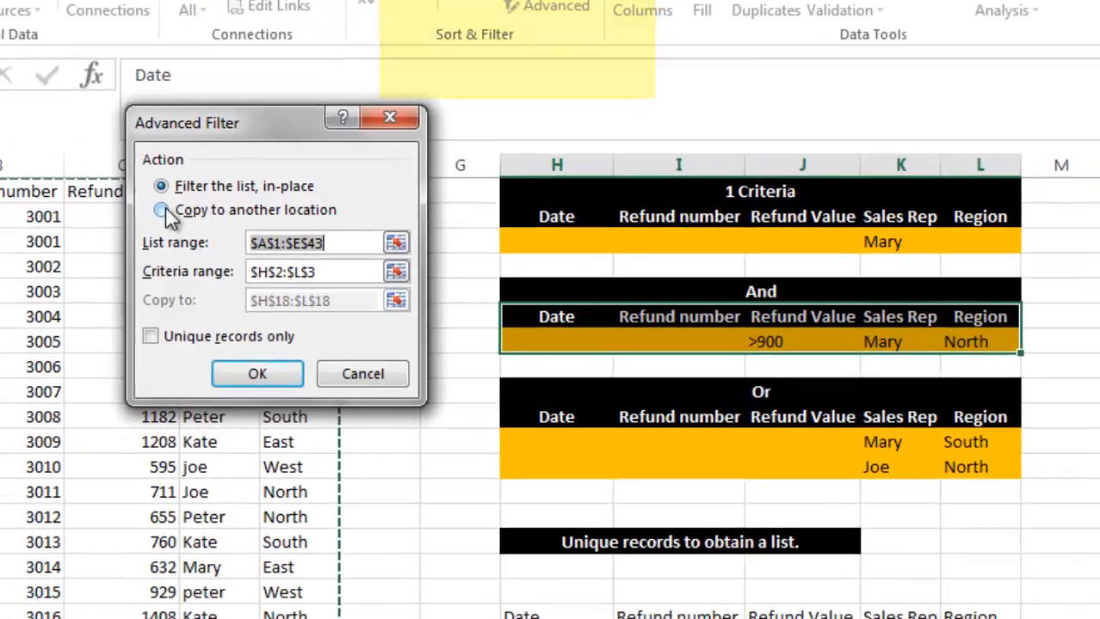
{"action": "left_click", "coordinate": [168, 211]}
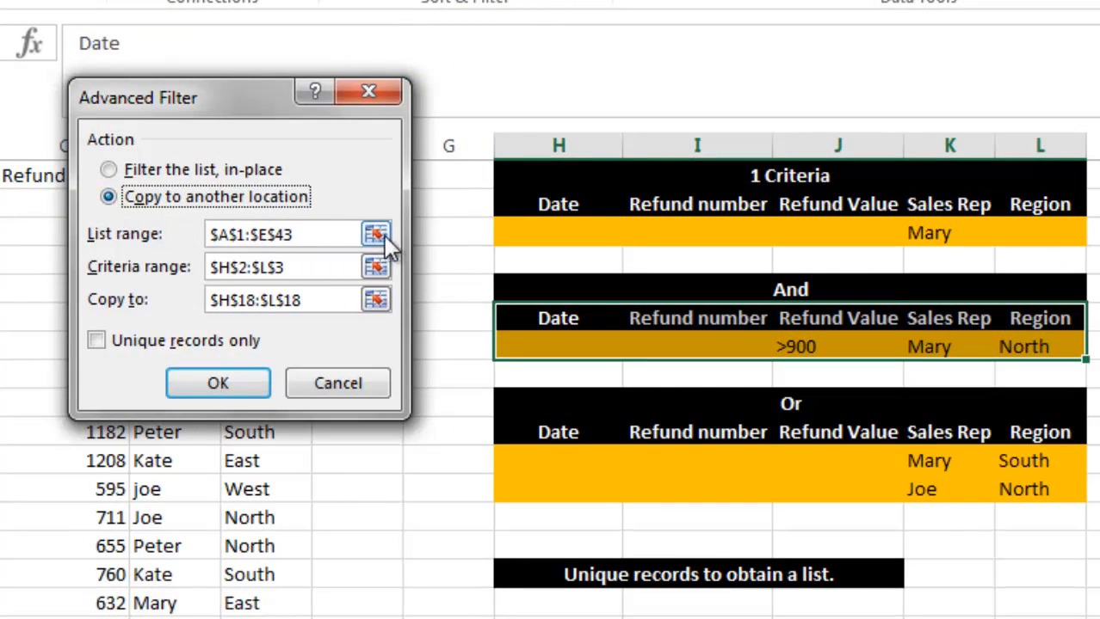
{"action": "left_click", "coordinate": [375, 235]}
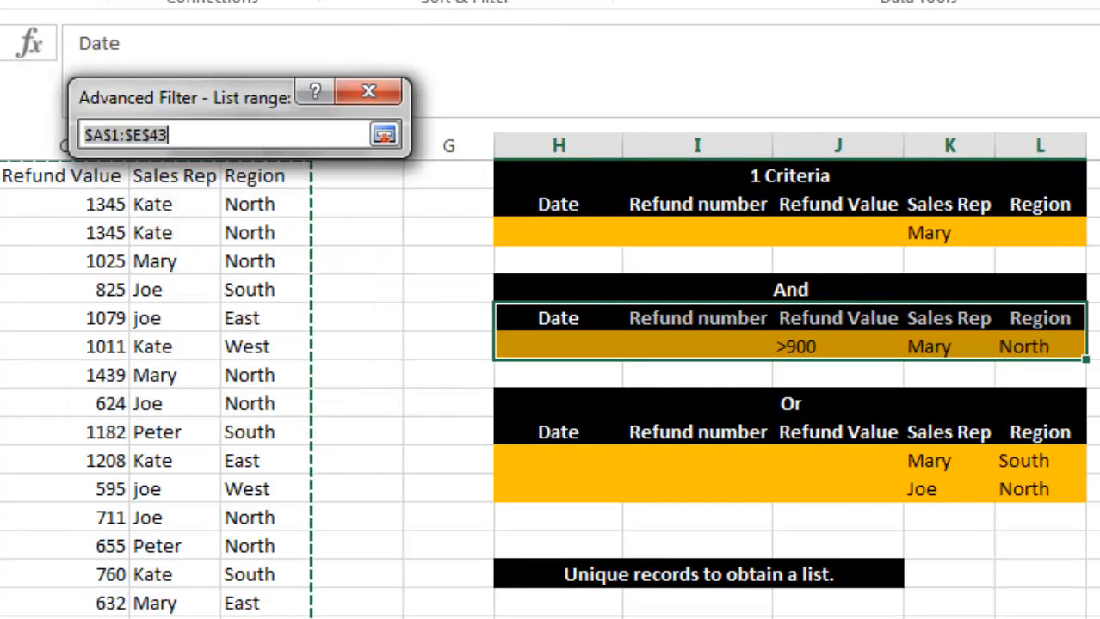
{"action": "scroll", "coordinate": [551, 388], "scroll_direction": "down", "scroll_amount": 8}
{"action": "scroll", "coordinate": [551, 387], "scroll_direction": "up", "scroll_amount": 8}
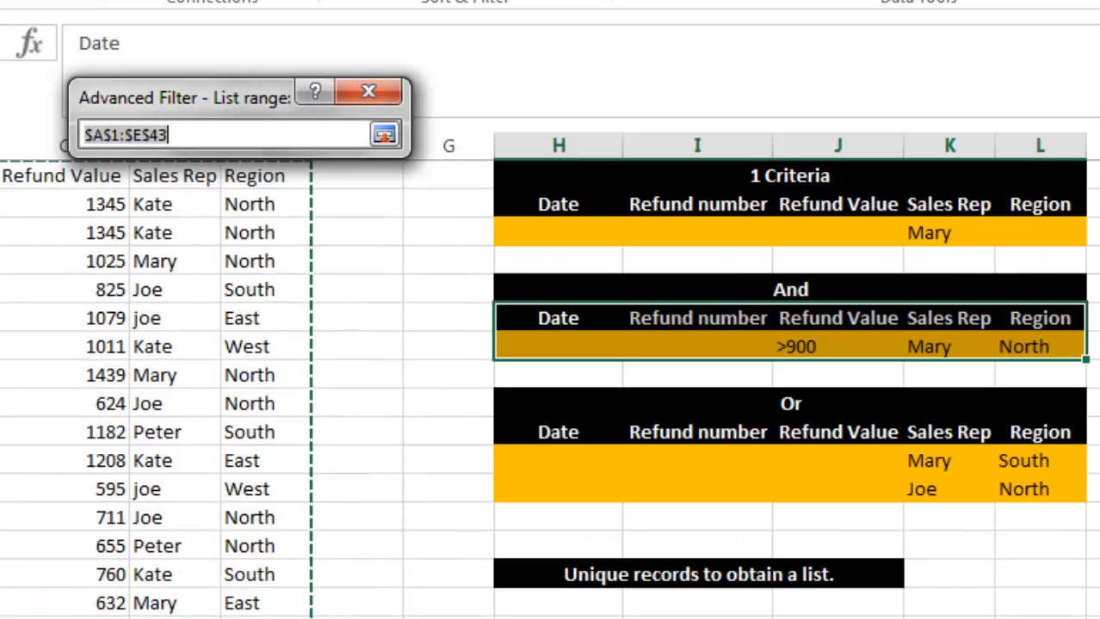
{"action": "left_click", "coordinate": [383, 136]}
Set the criteria range to the headings and value row of the And block, Sheet1!$H$6:$L$7.
{"action": "left_click", "coordinate": [375, 263]}
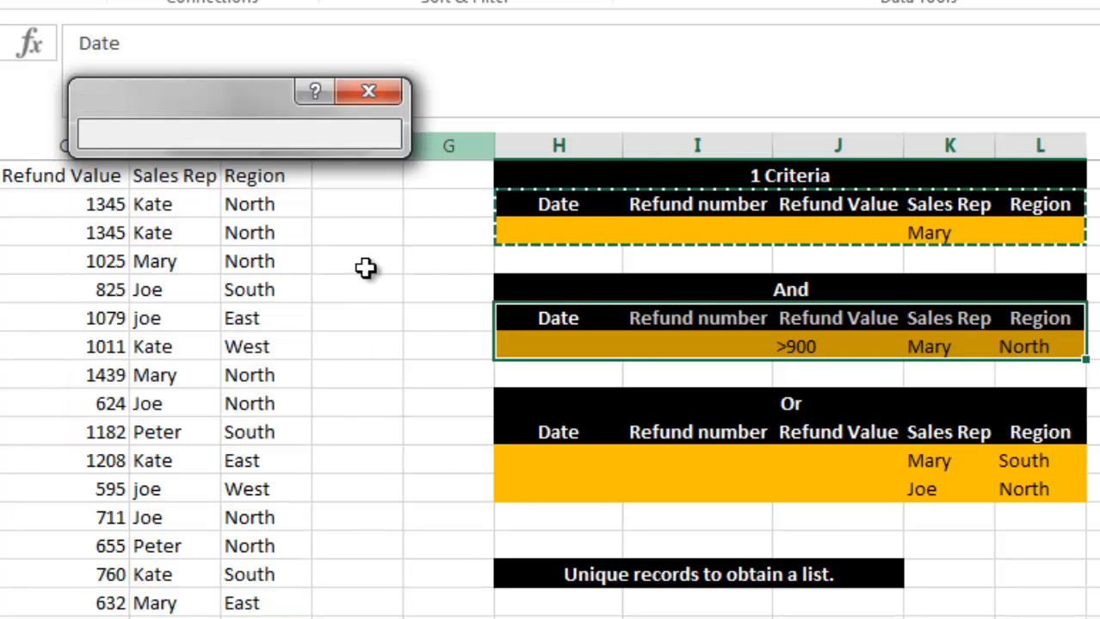
{"action": "left_click_drag", "start_coordinate": [555, 314], "coordinate": [1036, 342]}
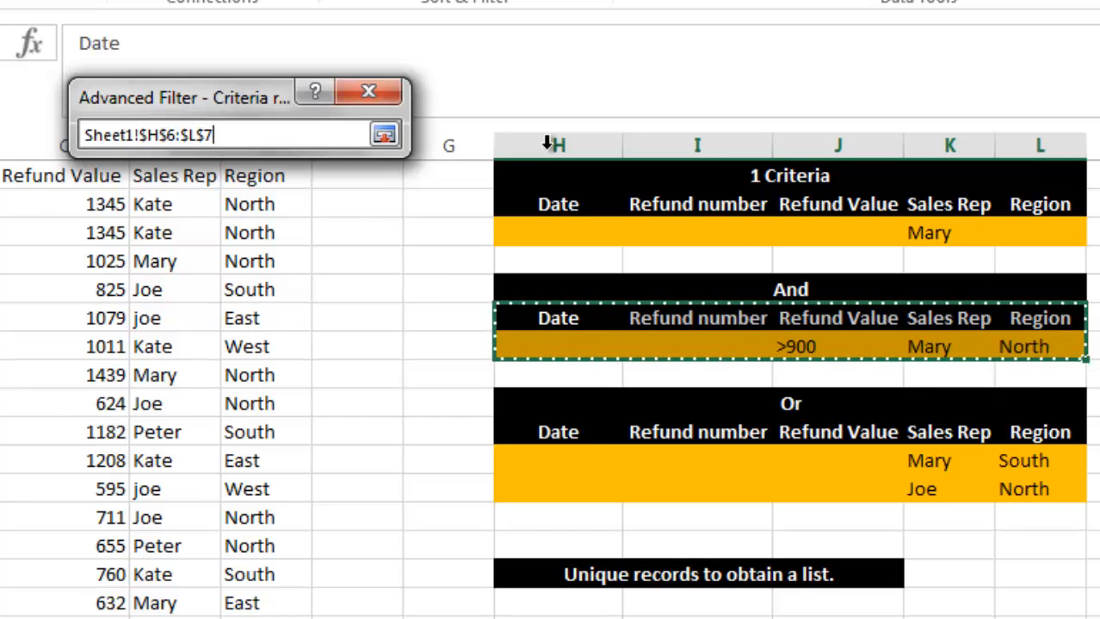
{"action": "left_click", "coordinate": [386, 136]}
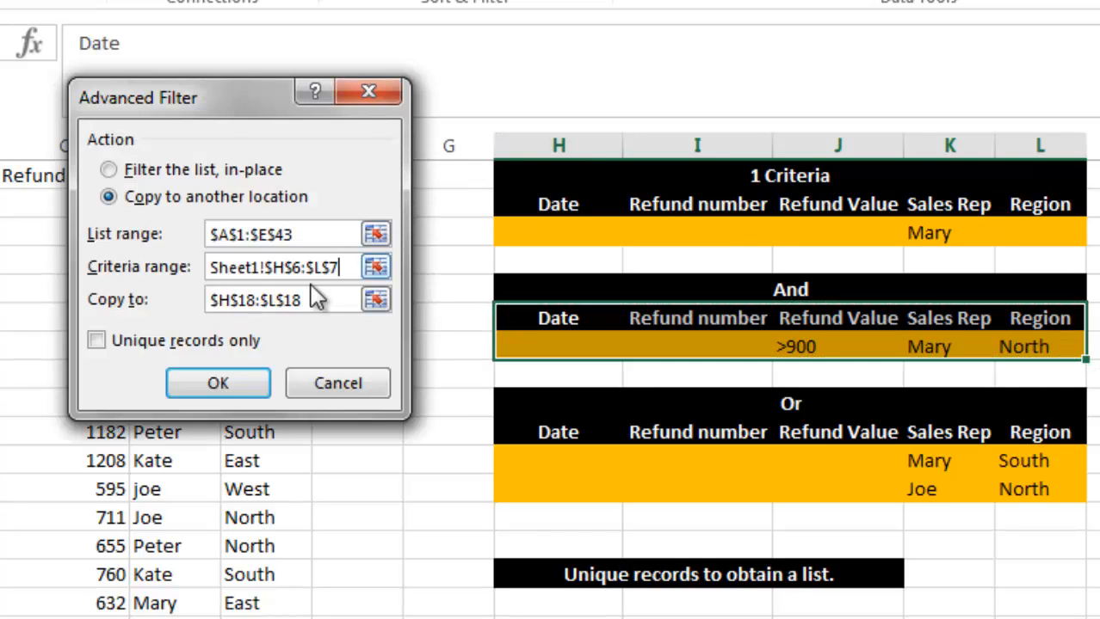
Set the copy destination to Sheet1!$N$2 and run the Advanced Filter with the And criteria.
{"action": "left_click_drag", "start_coordinate": [314, 300], "coordinate": [211, 299]}
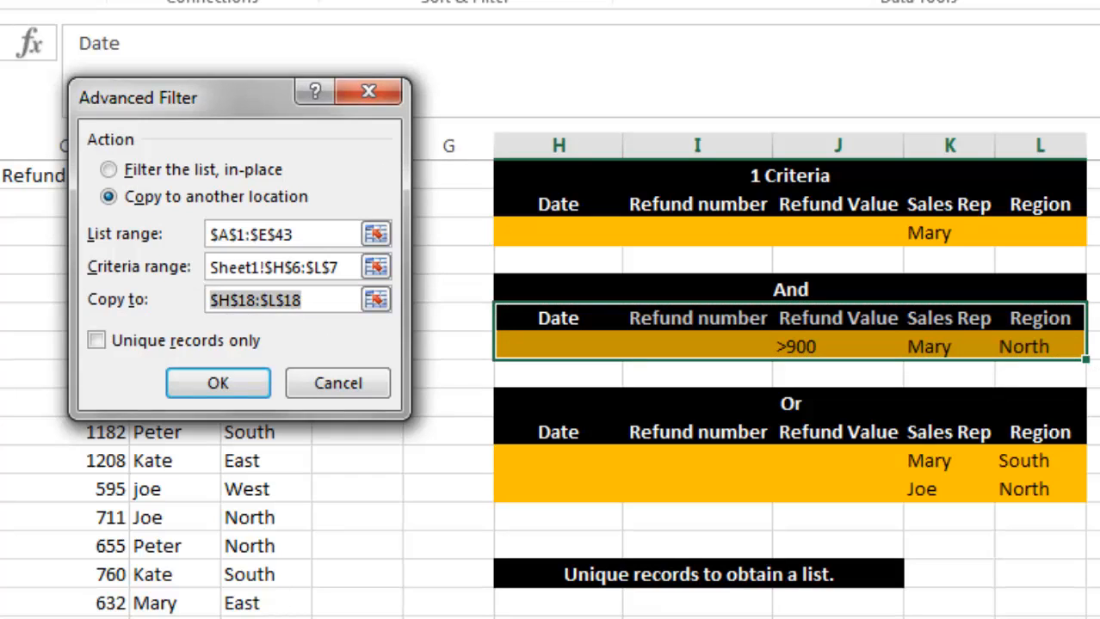
{"action": "type", "text": "Sheet1!$N$2"}
{"action": "left_click", "coordinate": [218, 383]}
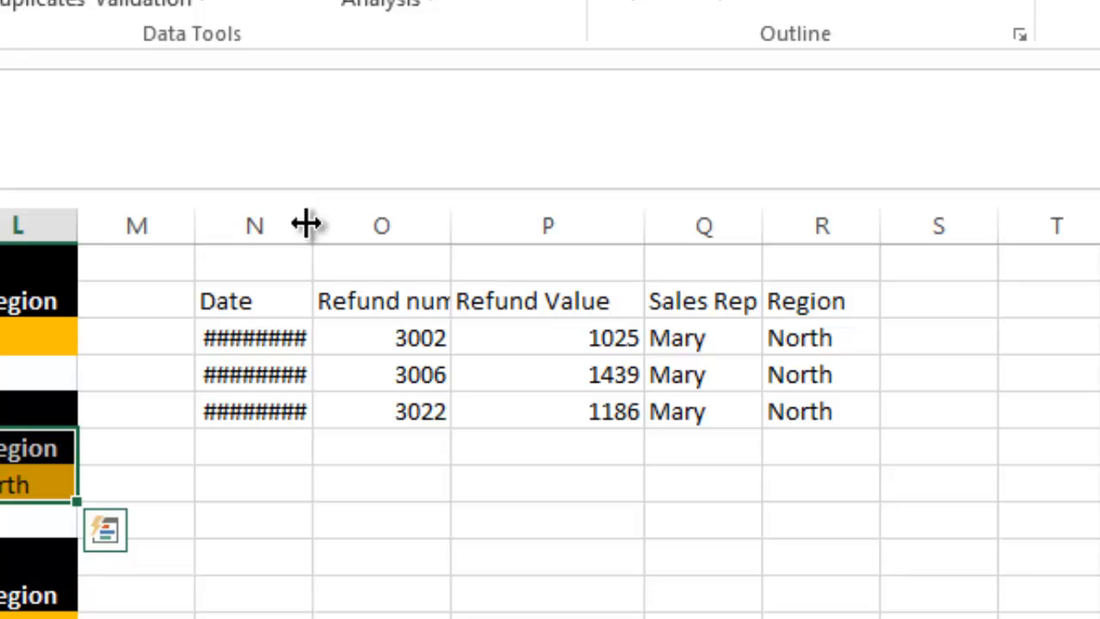
Auto-fit columns N and O of the copied And results and check their Region and Refund Value entries.
{"action": "double_click", "coordinate": [308, 225]}
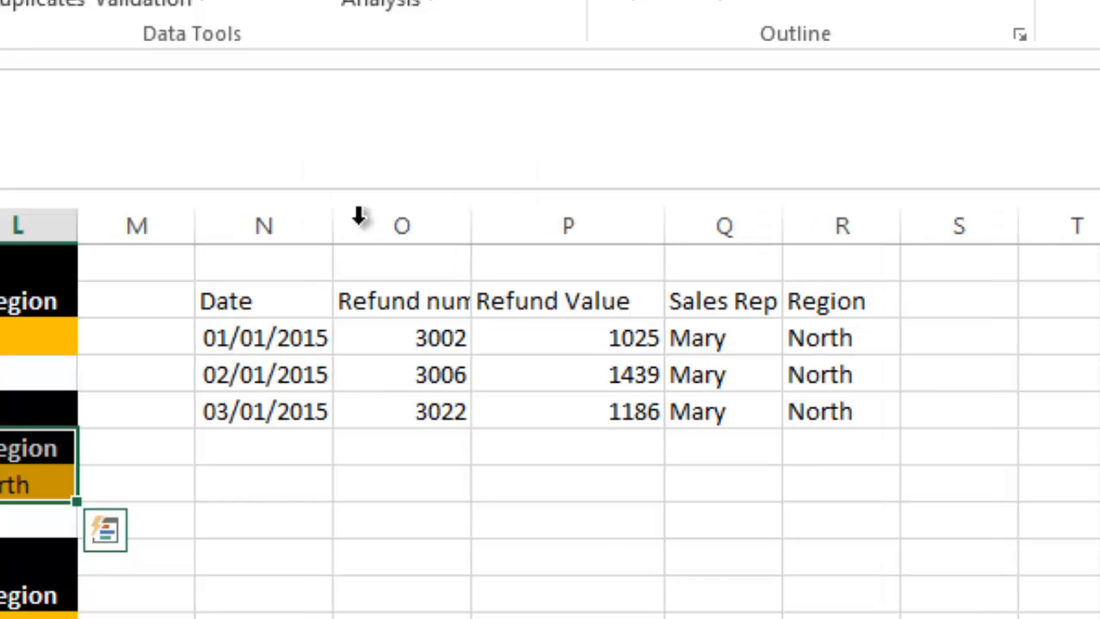
{"action": "double_click", "coordinate": [470, 221]}
{"action": "left_click_drag", "start_coordinate": [900, 335], "coordinate": [890, 415]}
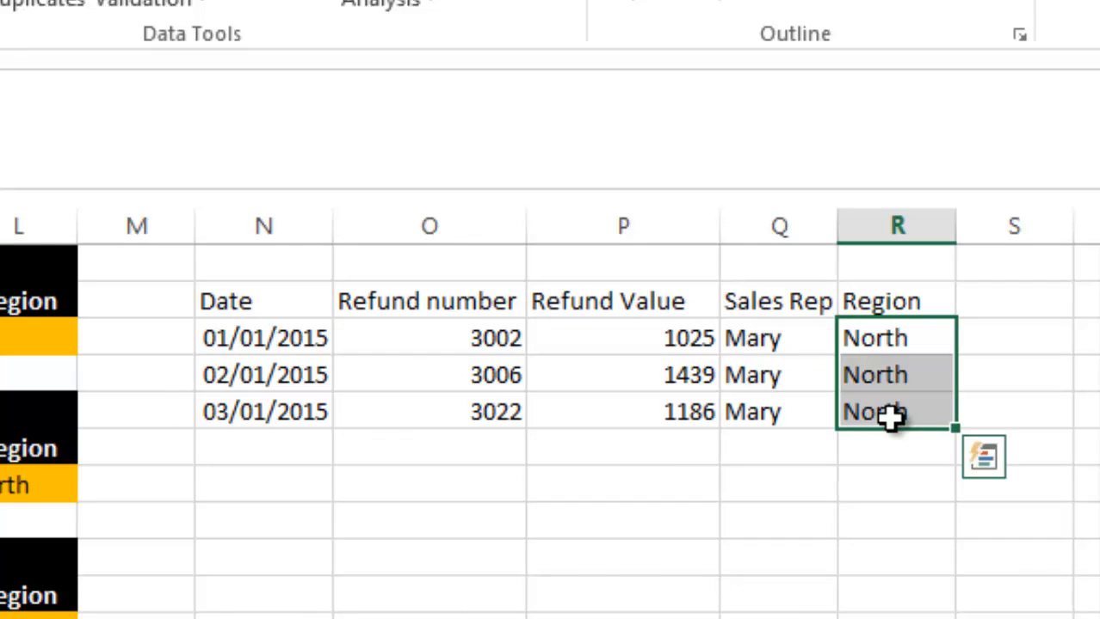
{"action": "left_click_drag", "start_coordinate": [639, 332], "coordinate": [639, 412]}
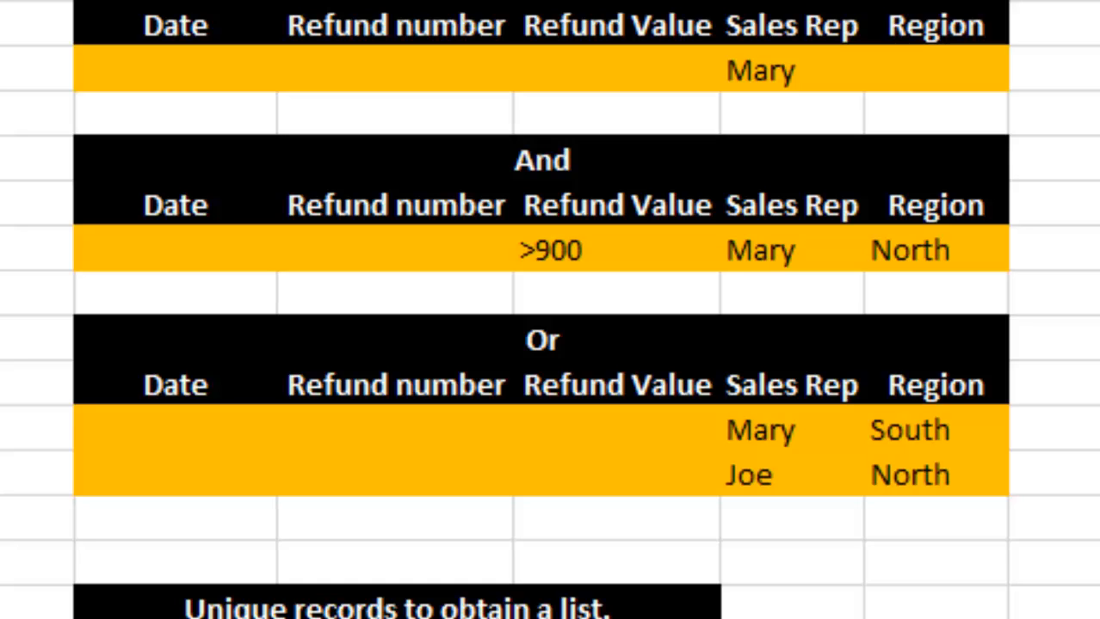
Examine the Or criteria block's headings and its two rows of Sales Rep and Region conditions.
{"action": "left_click_drag", "start_coordinate": [208, 380], "coordinate": [706, 472]}
{"action": "left_click_drag", "start_coordinate": [875, 463], "coordinate": [906, 463]}
{"action": "left_click_drag", "start_coordinate": [191, 388], "coordinate": [916, 381]}
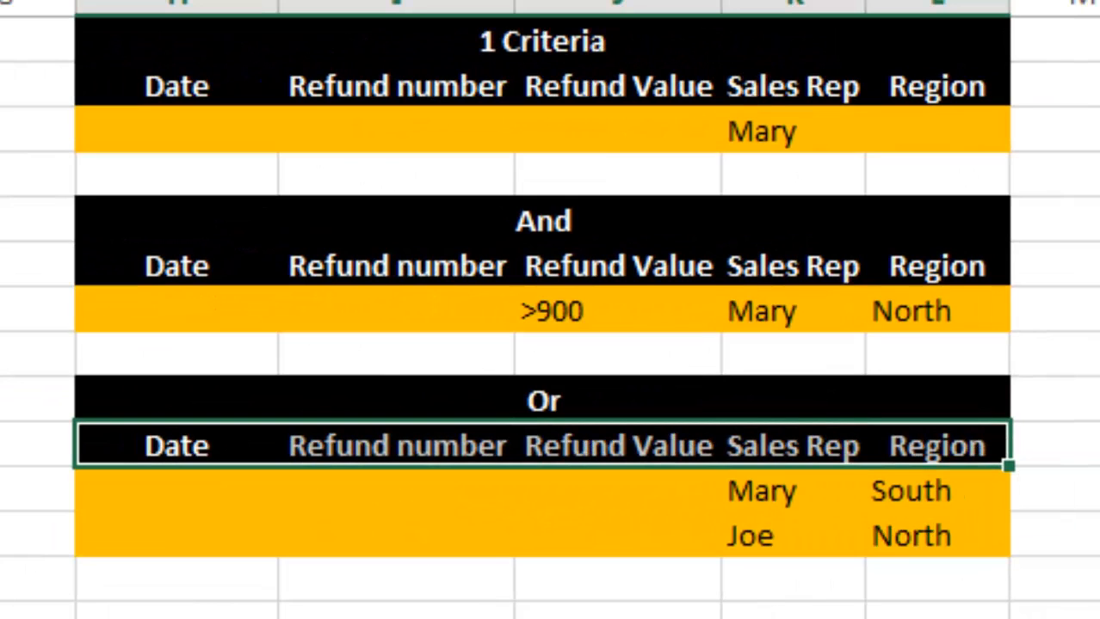
{"action": "left_click_drag", "start_coordinate": [783, 487], "coordinate": [897, 489]}
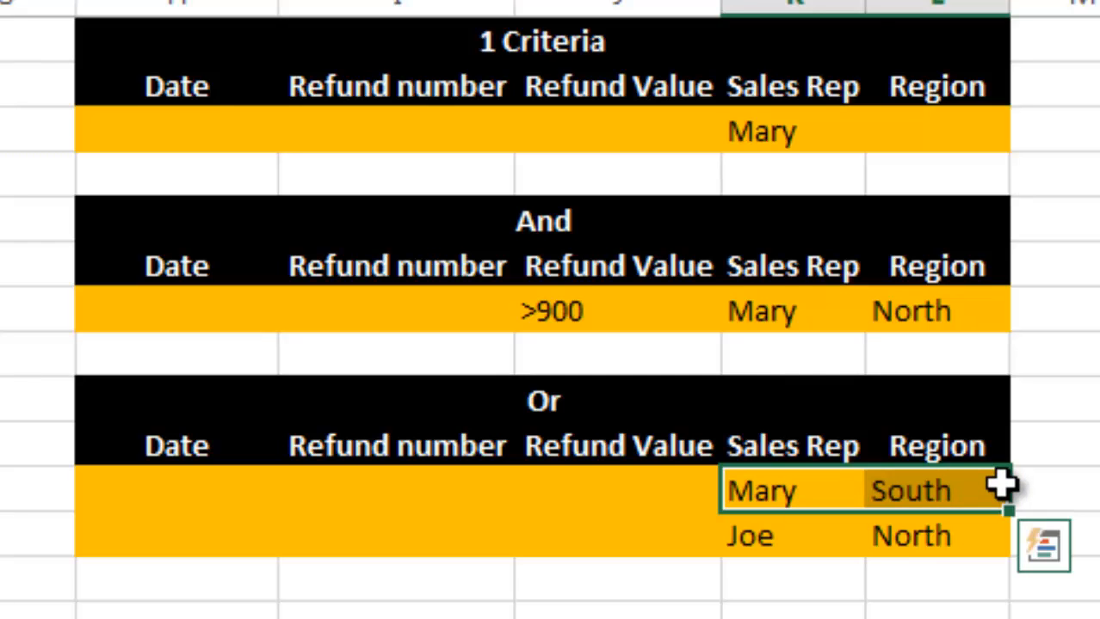
{"action": "scroll", "coordinate": [904, 524], "scroll_direction": "down", "scroll_amount": 1}
{"action": "left_click_drag", "start_coordinate": [807, 420], "coordinate": [980, 406]}
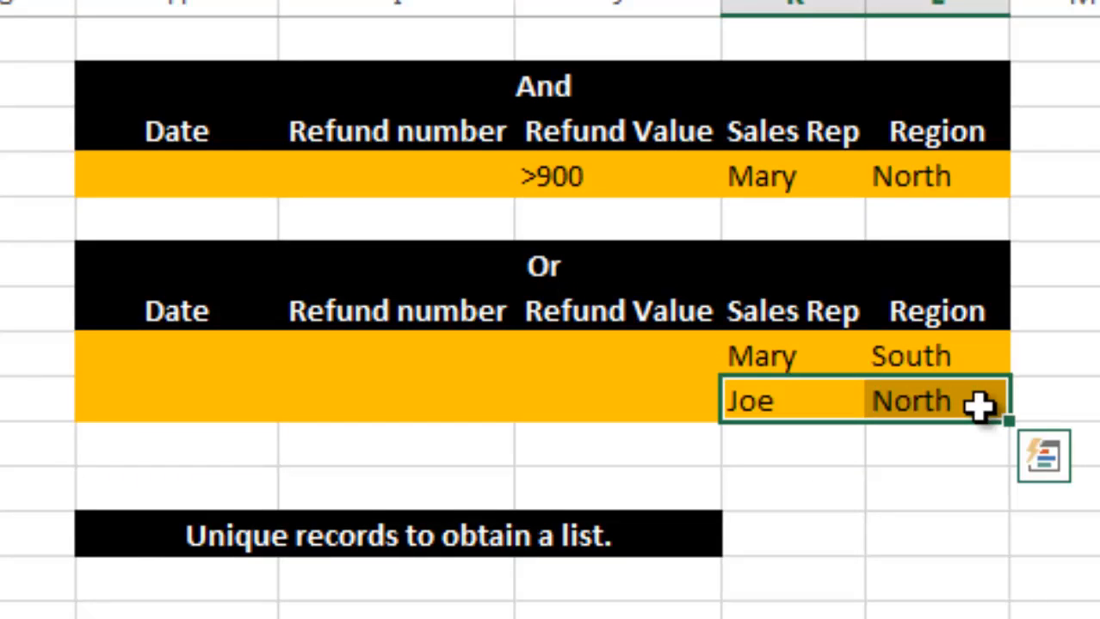
{"action": "left_click", "coordinate": [768, 394]}
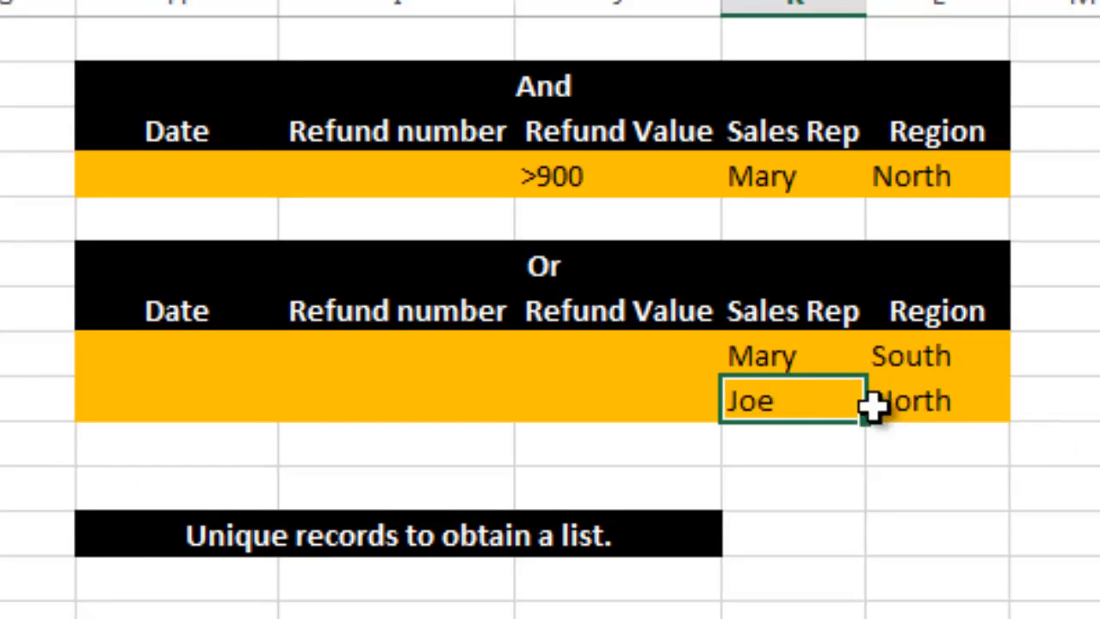
{"action": "left_click", "coordinate": [954, 402]}
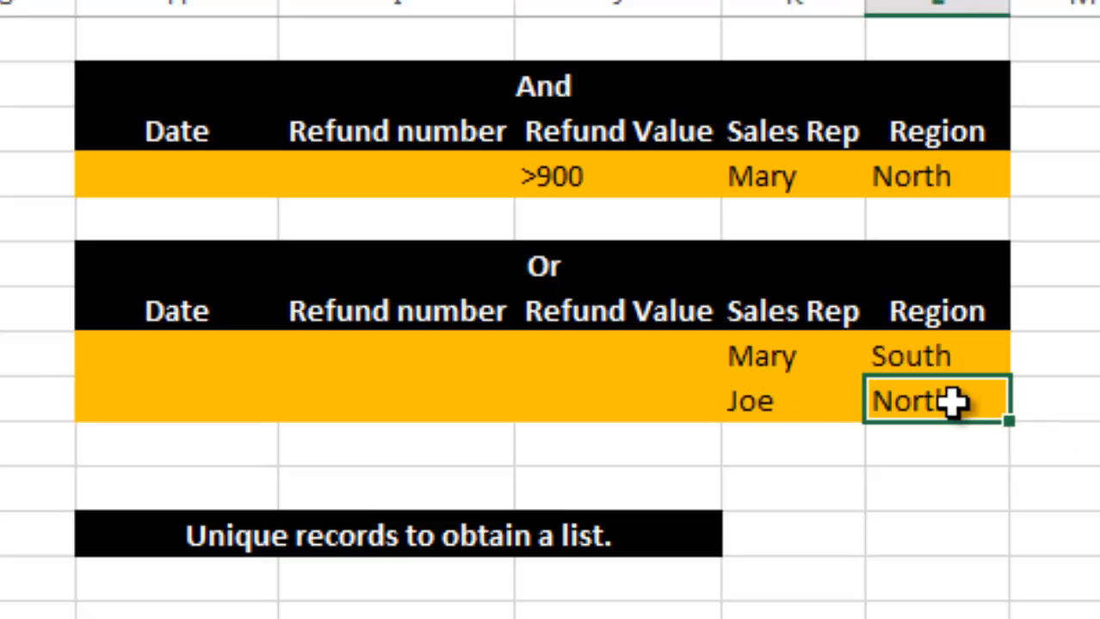
{"action": "left_click", "coordinate": [742, 407]}
{"action": "left_click", "coordinate": [900, 353]}
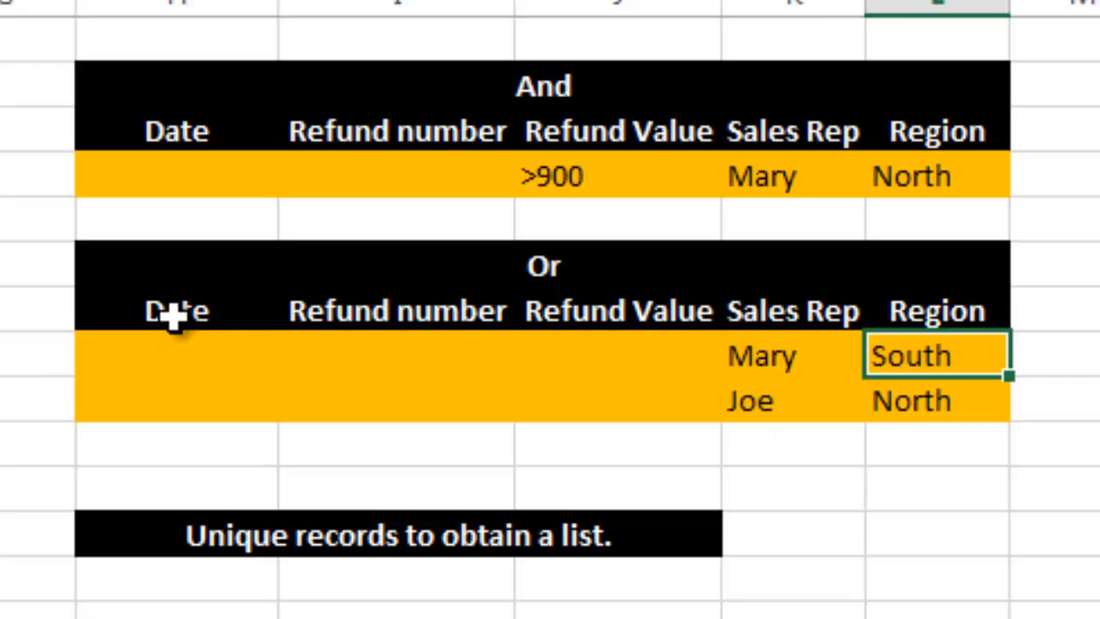
Set the Advanced Filter criteria range to the headings and both value rows of the Or block, Sheet1!$H$10:$L$12.
{"action": "scroll", "coordinate": [549, 310], "scroll_direction": "up", "scroll_amount": 1}
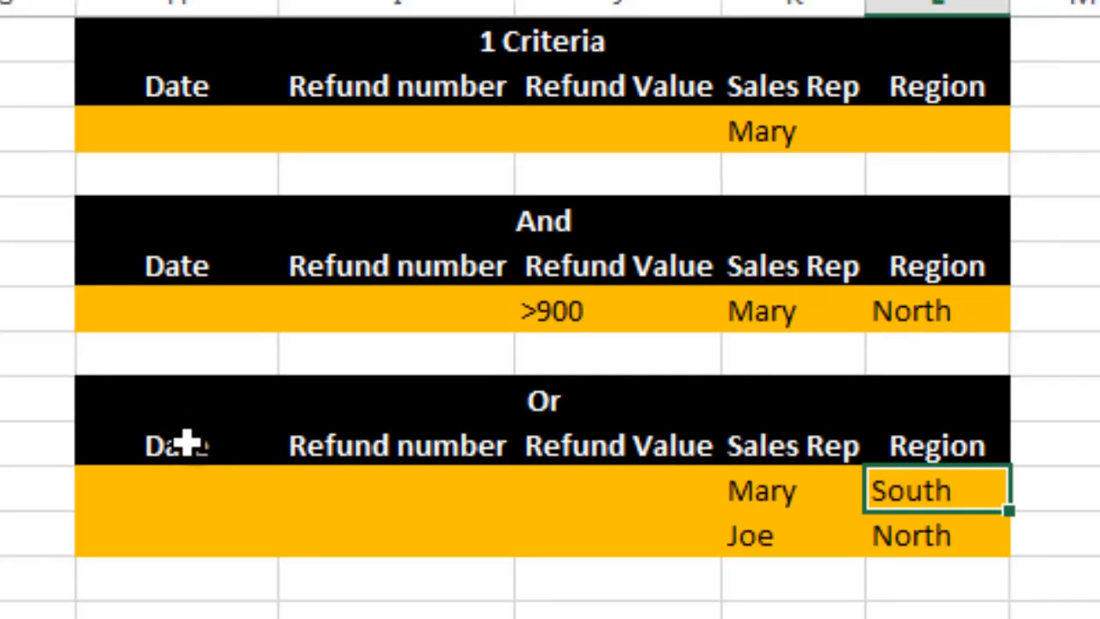
{"action": "left_click_drag", "start_coordinate": [190, 442], "coordinate": [903, 556]}
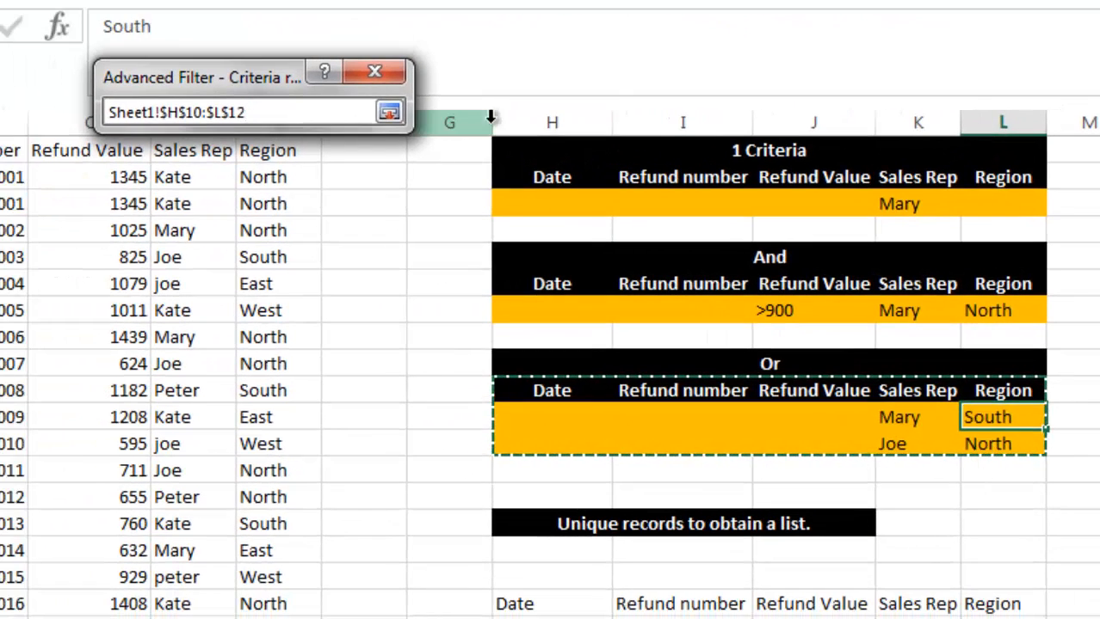
{"action": "left_click", "coordinate": [388, 112]}
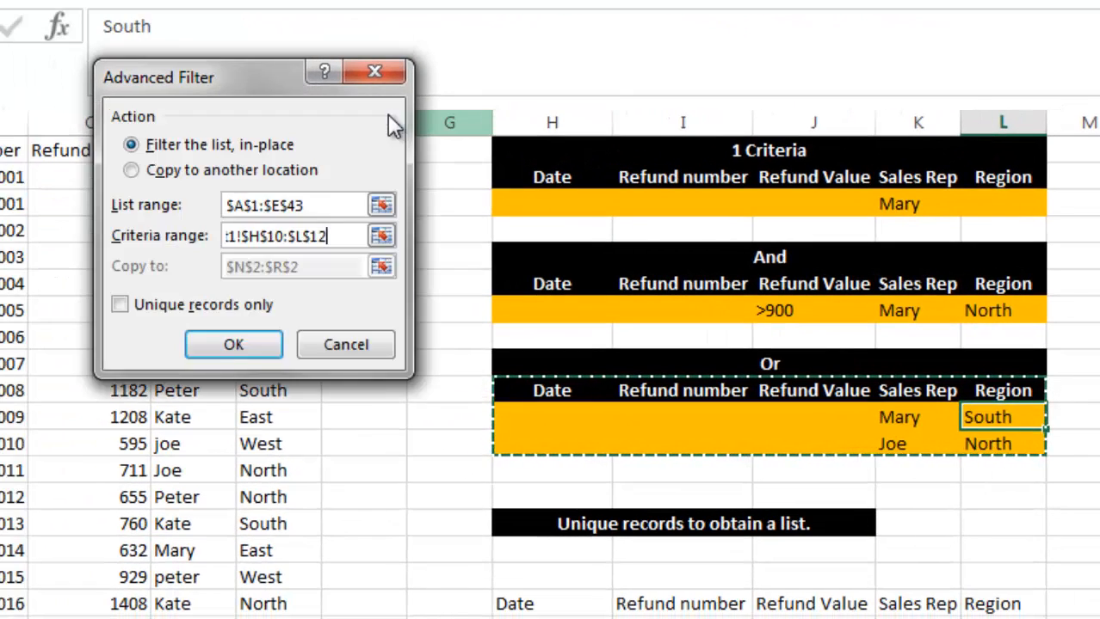
Set the filter to copy its results to another location at Sheet1!$N$9 and run it with the Or criteria.
{"action": "left_click", "coordinate": [376, 267]}
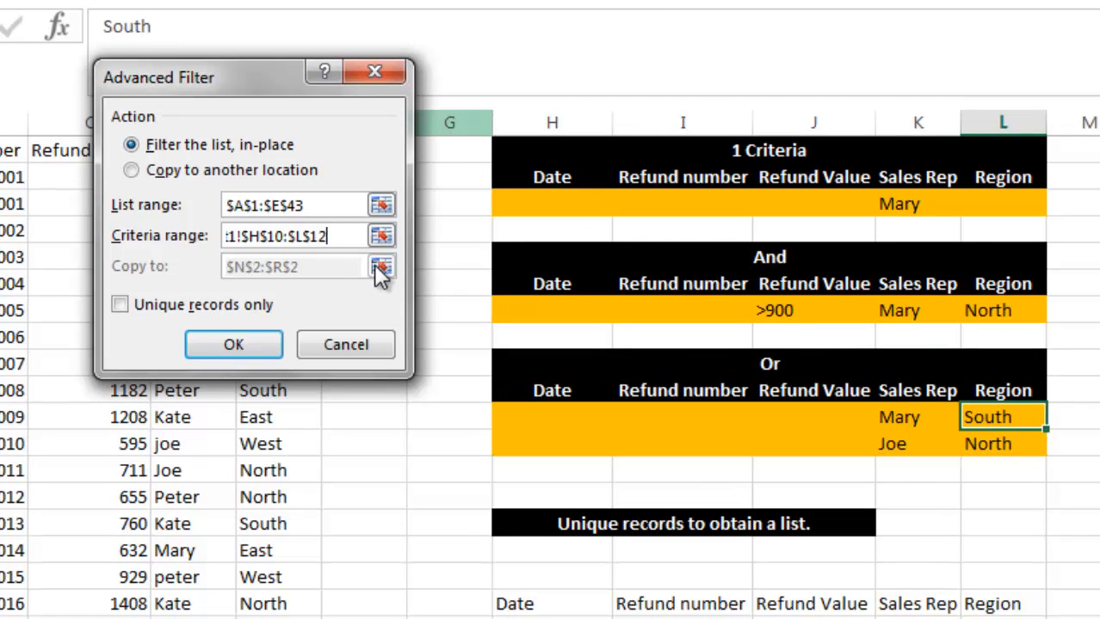
{"action": "left_click", "coordinate": [146, 177]}
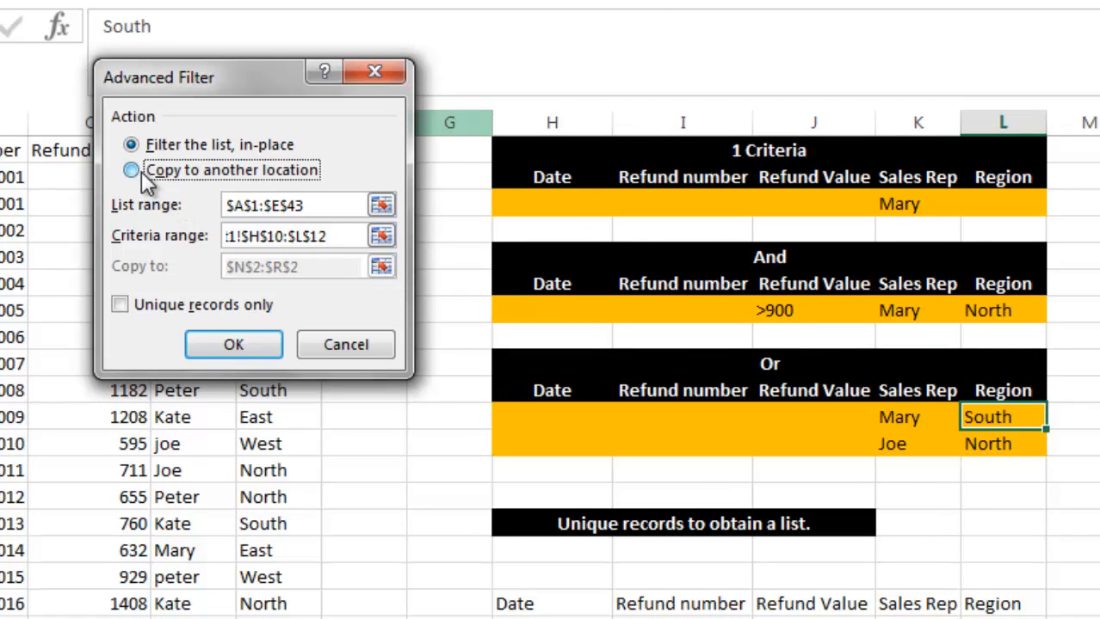
{"action": "left_click", "coordinate": [381, 267]}
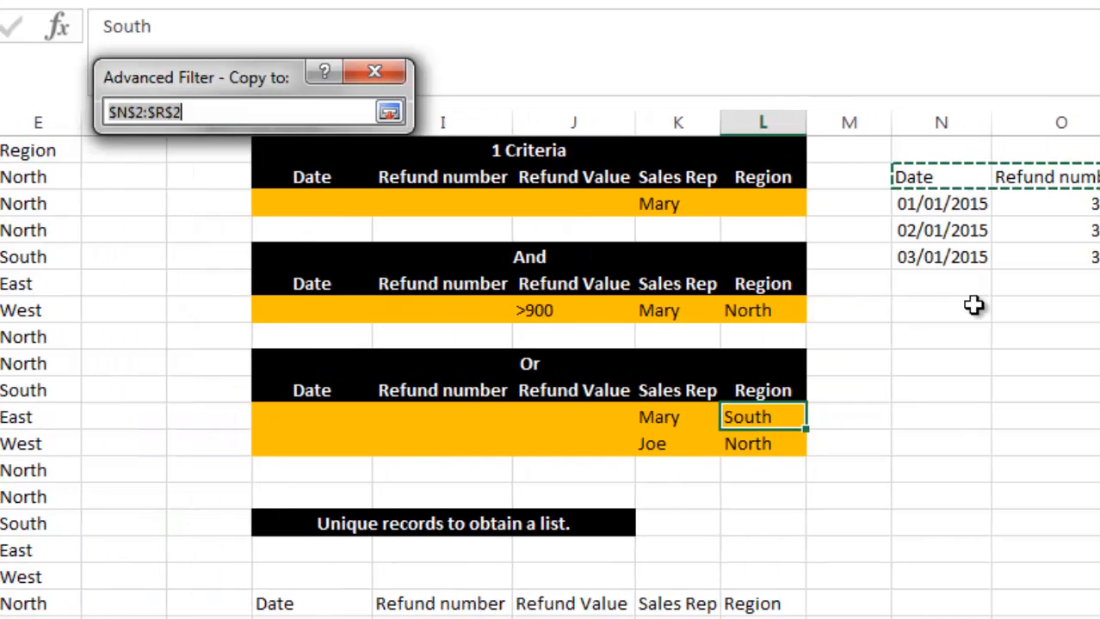
{"action": "left_click", "coordinate": [923, 351]}
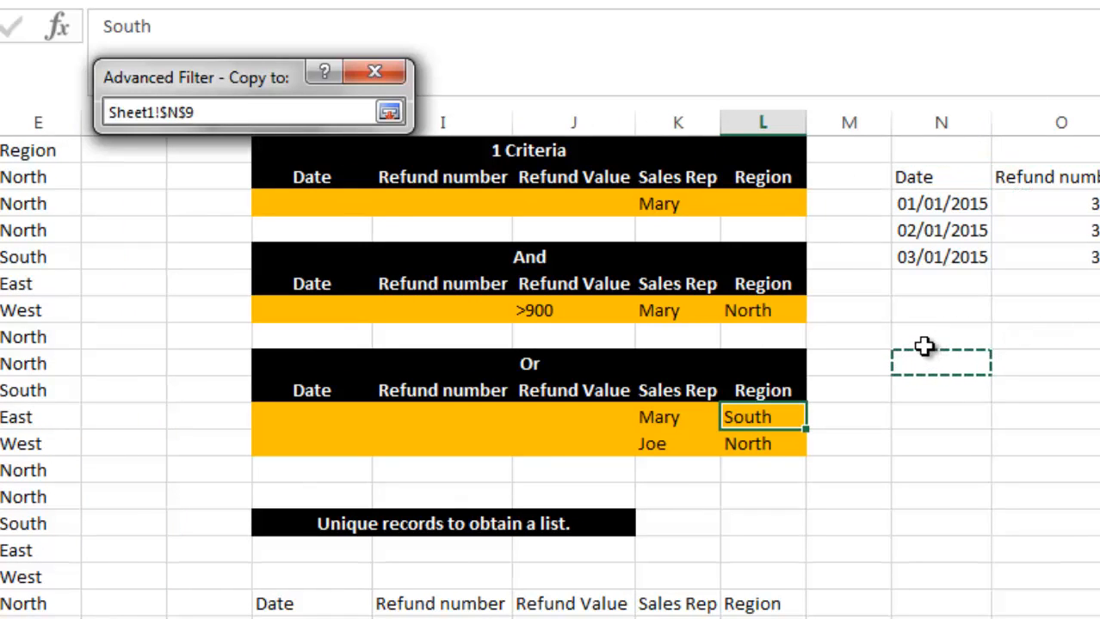
{"action": "left_click", "coordinate": [389, 111]}
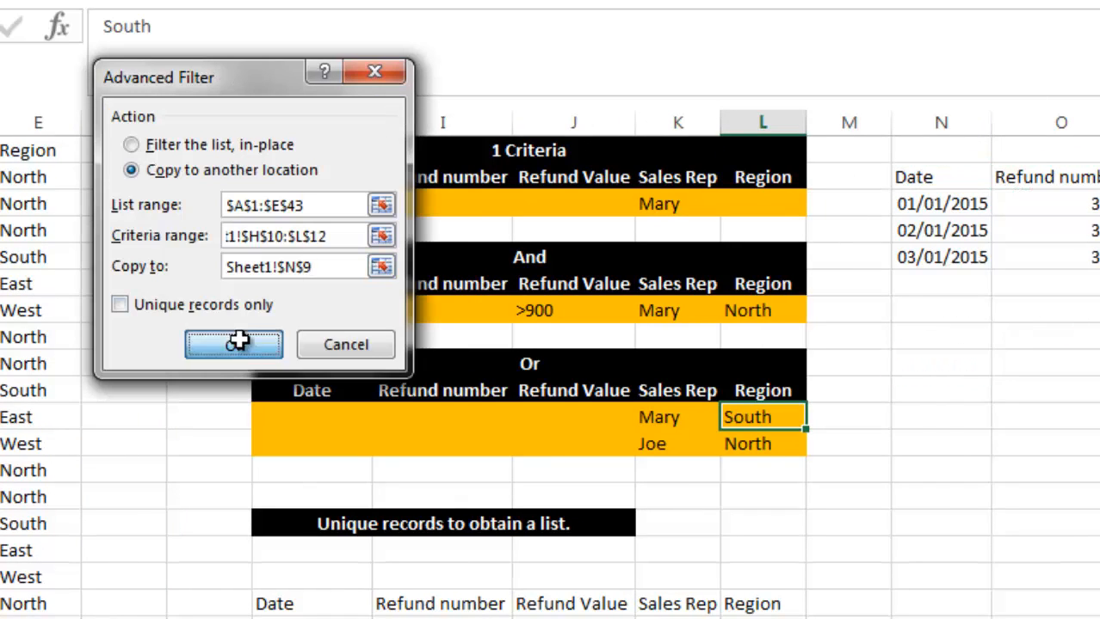
{"action": "left_click", "coordinate": [234, 344]}
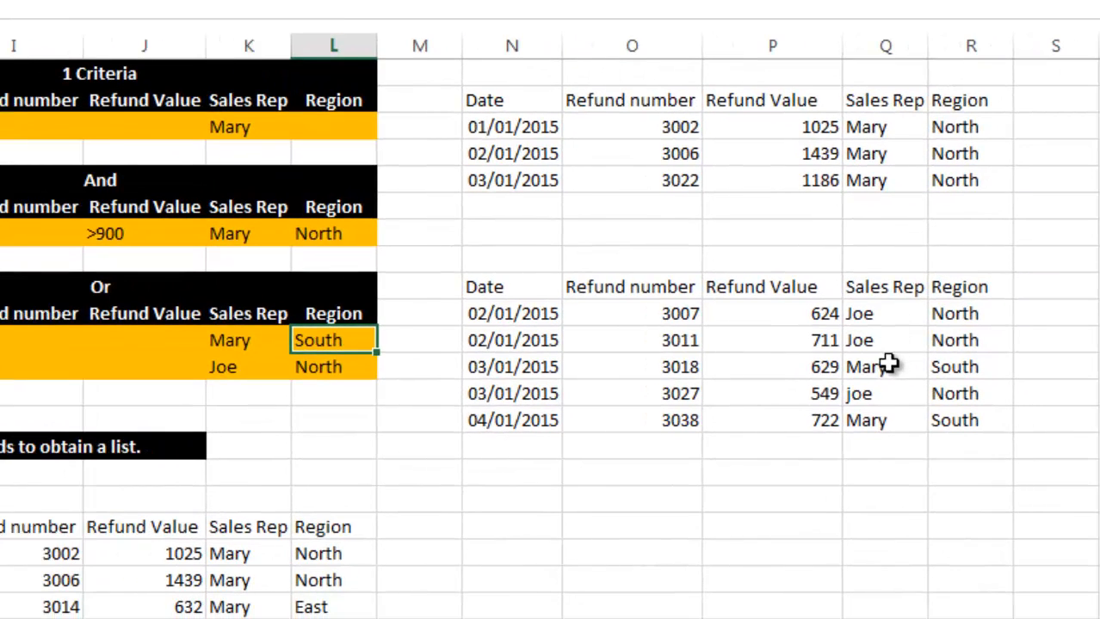
Check the Sales Rep and Region pairs of the copied Or results against the Or block's conditions.
{"action": "left_click_drag", "start_coordinate": [876, 315], "coordinate": [953, 345]}
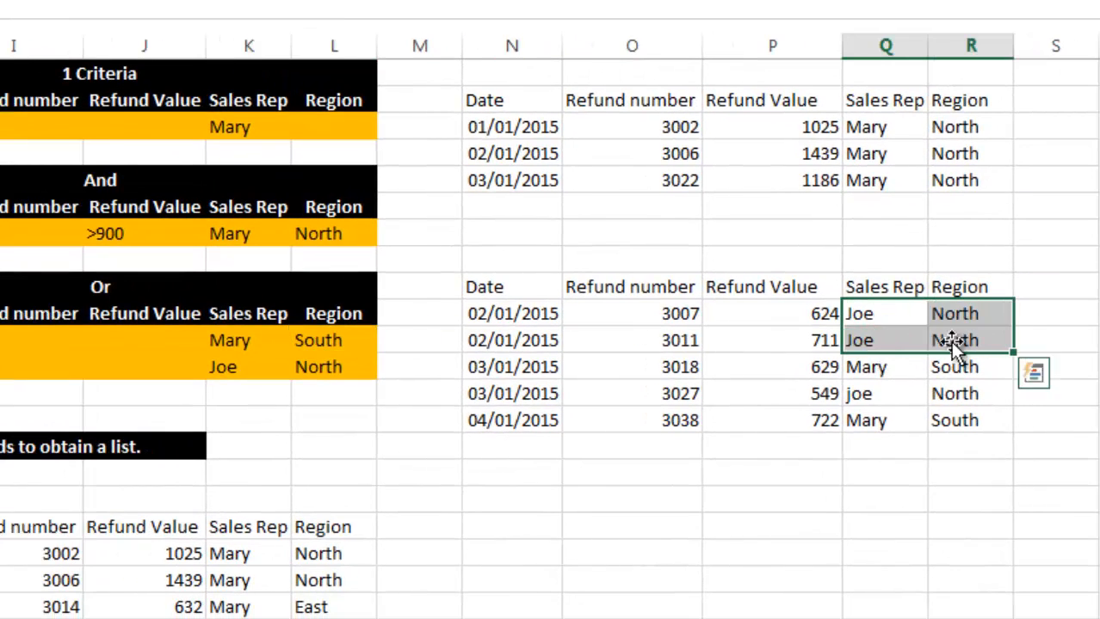
{"action": "left_click", "coordinate": [895, 367]}
{"action": "left_click", "coordinate": [959, 370]}
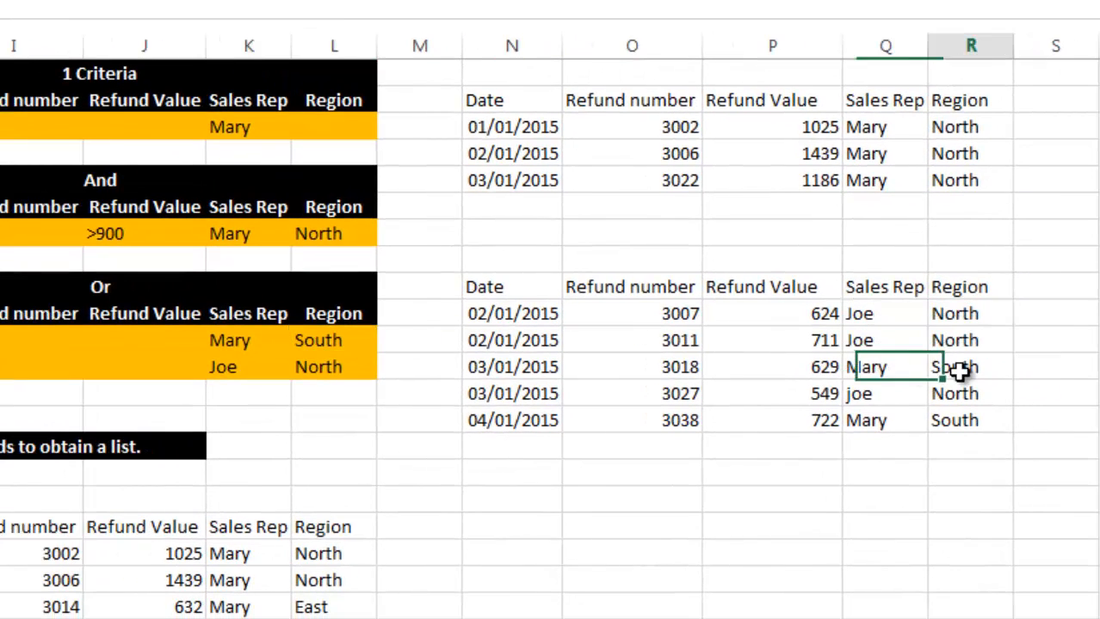
{"action": "left_click", "coordinate": [890, 393]}
{"action": "left_click", "coordinate": [947, 393]}
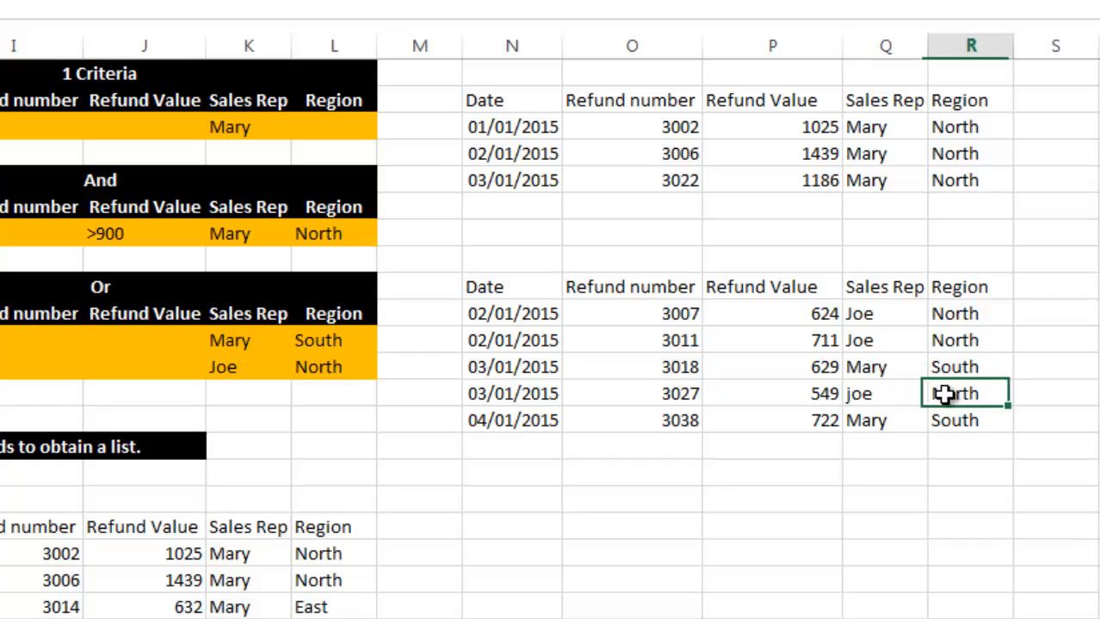
{"action": "left_click", "coordinate": [865, 421]}
{"action": "left_click", "coordinate": [958, 422]}
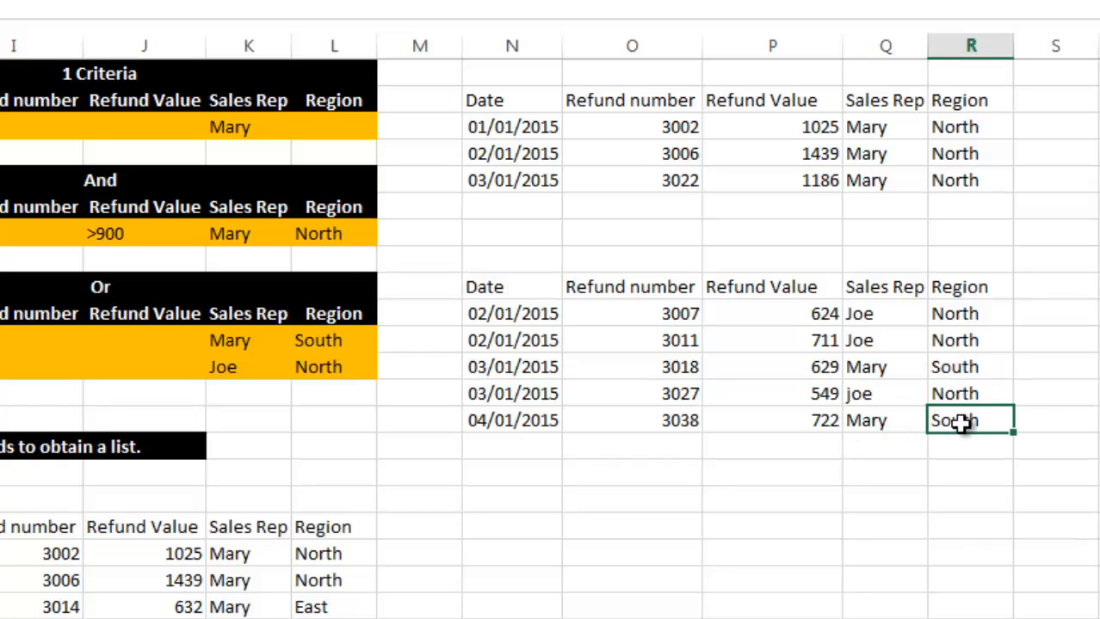
{"action": "left_click", "coordinate": [339, 339]}
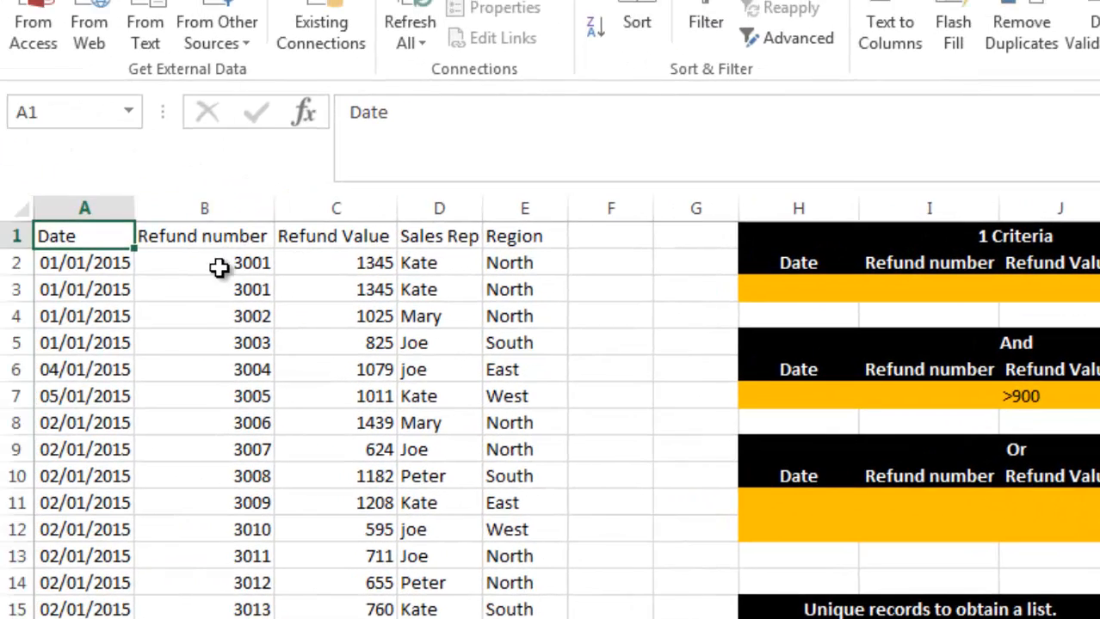
Compare the records in rows 2 and 3 of the refund table for duplicate refund number, value and other fields.
{"action": "left_click_drag", "start_coordinate": [219, 268], "coordinate": [217, 280]}
{"action": "left_click", "coordinate": [207, 265]}
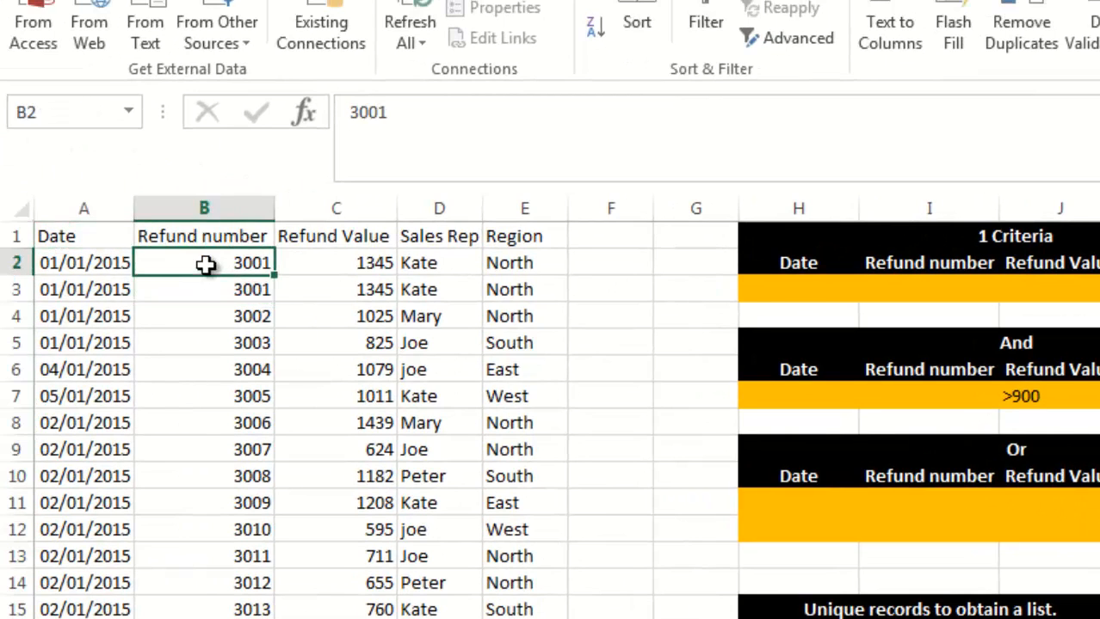
{"action": "left_click", "coordinate": [211, 284]}
{"action": "left_click_drag", "start_coordinate": [351, 265], "coordinate": [351, 280]}
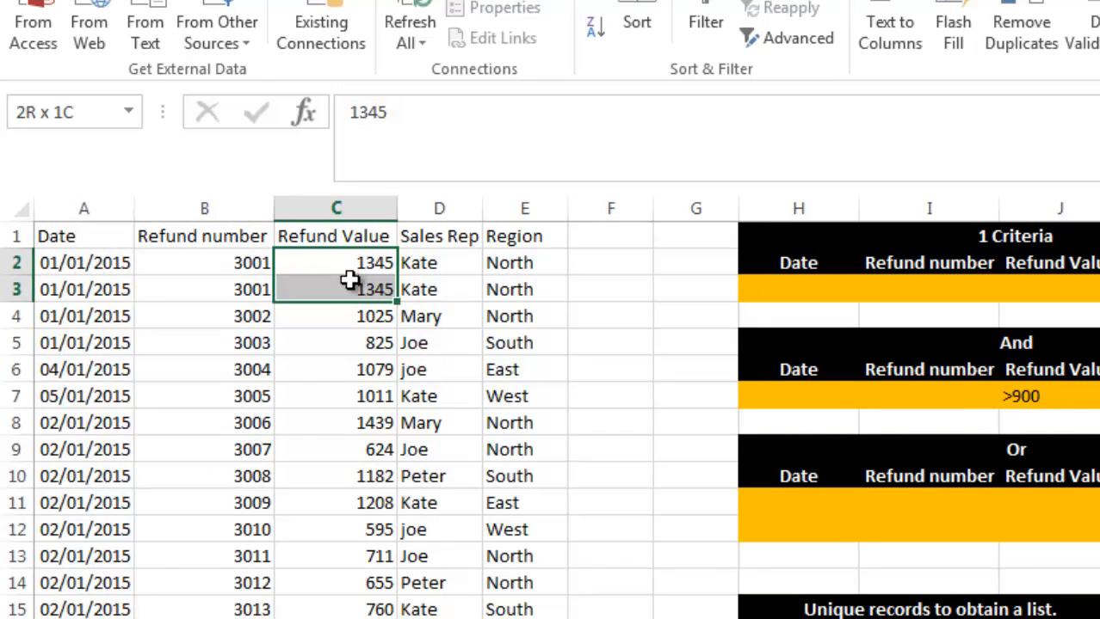
{"action": "left_click_drag", "start_coordinate": [101, 268], "coordinate": [502, 290]}
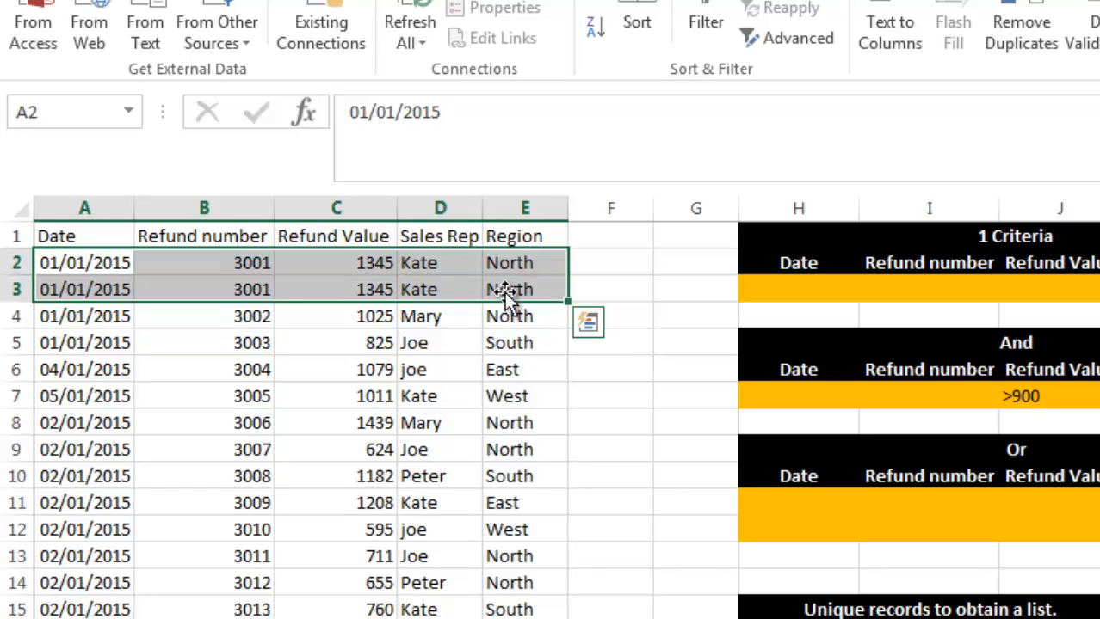
{"action": "left_click", "coordinate": [643, 364]}
Run an Advanced Filter on $A$1:$E$43 without criteria, copying unique records only to $N$19:$R$19.
{"action": "left_click", "coordinate": [359, 284]}
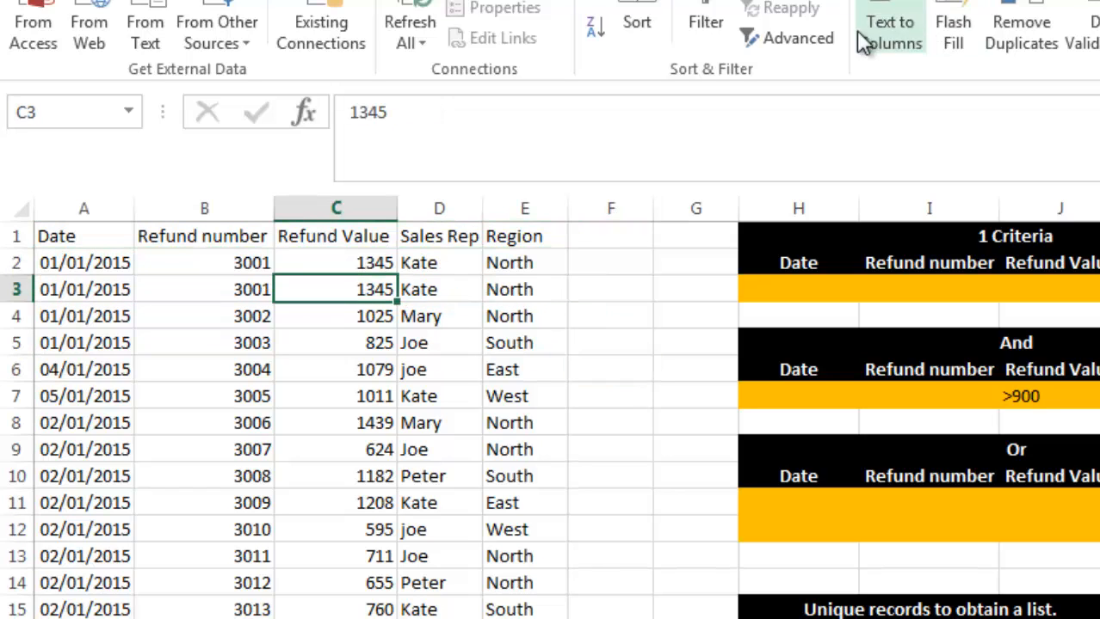
{"action": "left_click", "coordinate": [810, 39]}
{"action": "left_click", "coordinate": [380, 258]}
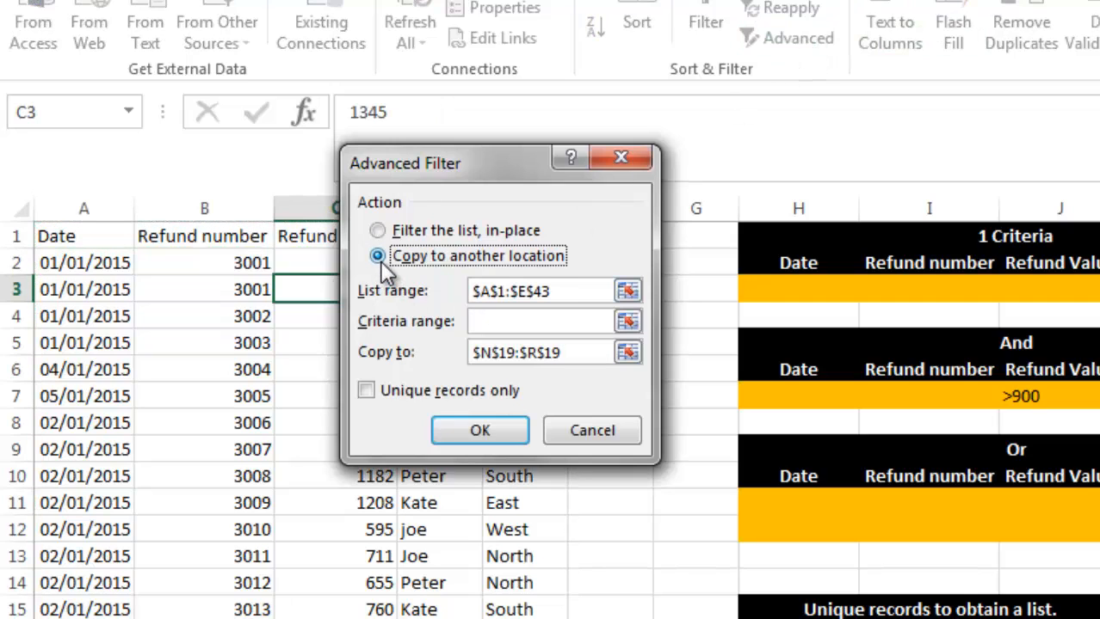
{"action": "left_click", "coordinate": [366, 390]}
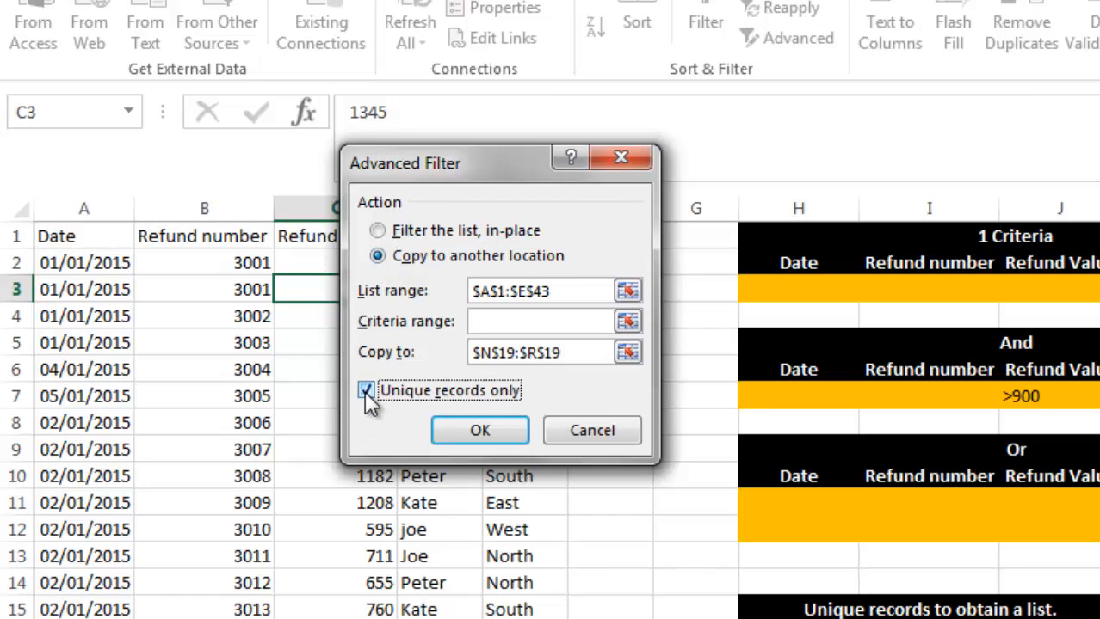
{"action": "left_click", "coordinate": [627, 291]}
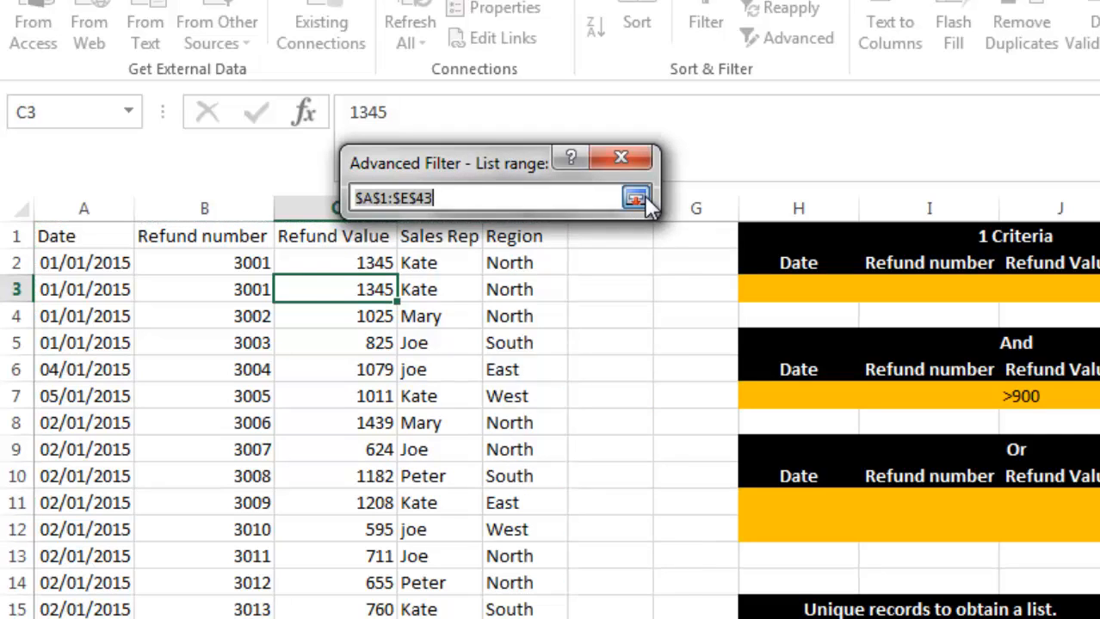
{"action": "left_click", "coordinate": [635, 198]}
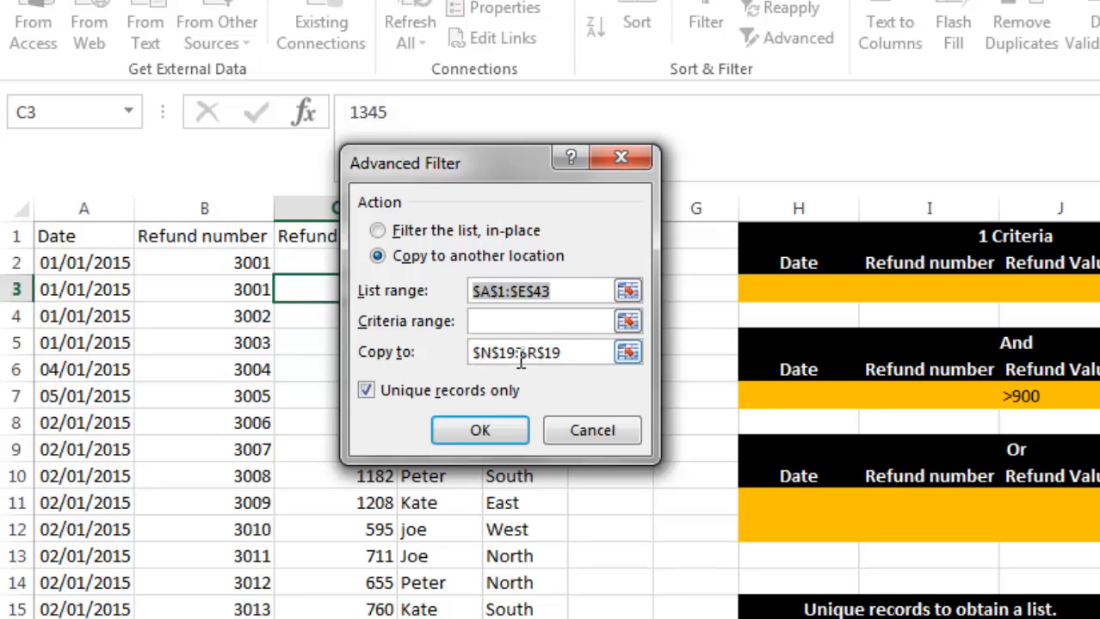
{"action": "left_click", "coordinate": [479, 431]}
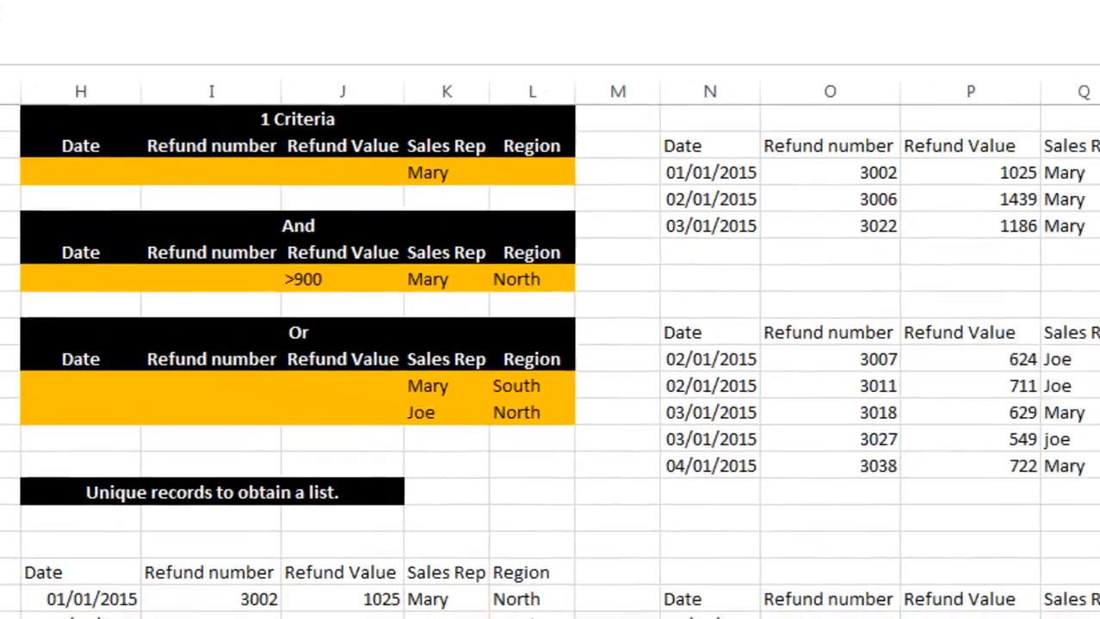
Examine the refund numbers in column O of the copied unique records for duplicates.
{"action": "mouse_move", "coordinate": [1098, 136]}
{"action": "left_mouse_down"}
{"action": "mouse_move", "coordinate": [1098, 181]}
{"action": "mouse_move", "coordinate": [1099, 150]}
{"action": "left_mouse_up"}
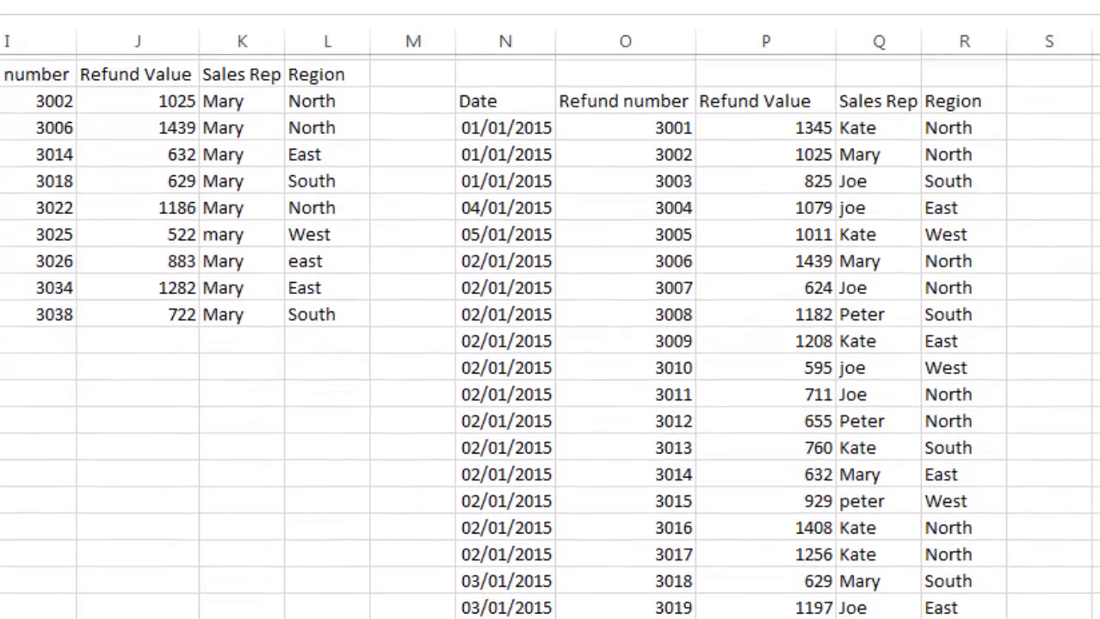
{"action": "left_click", "coordinate": [629, 120]}
{"action": "key", "text": "Down"}
{"action": "key", "text": "Down"}
{"action": "key", "text": "Down"}
{"action": "key", "text": "Down"}
{"action": "key", "text": "Down"}
{"action": "key", "text": "Down"}
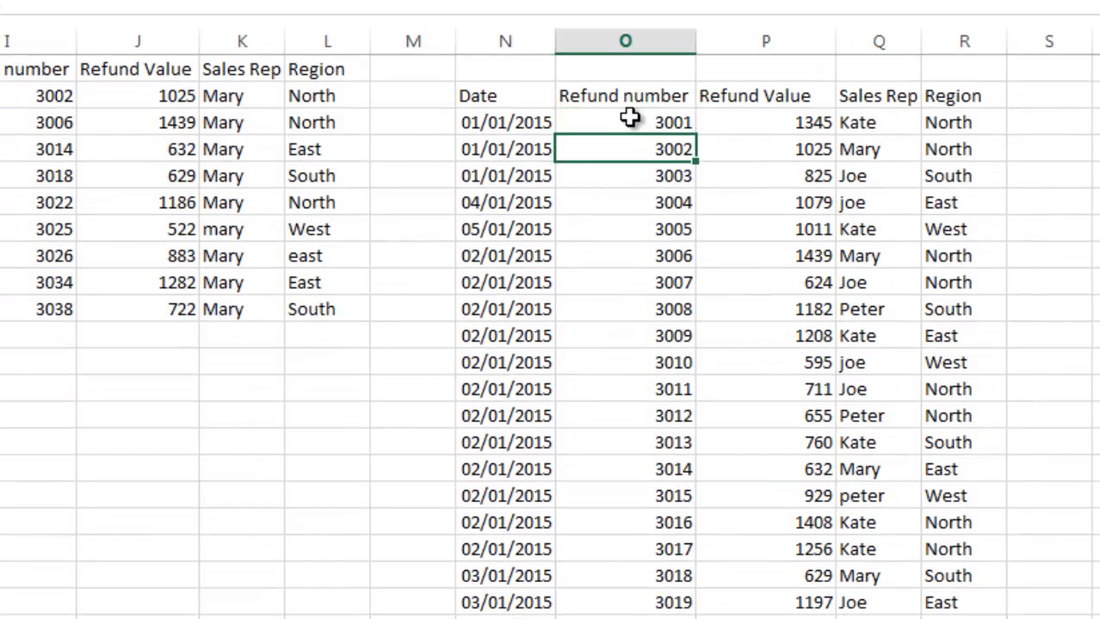
{"action": "key", "text": "Up"}
{"action": "key", "text": "Up"}
{"action": "key", "text": "Up"}
{"action": "key", "text": "Up"}
{"action": "key", "text": "Up"}
{"action": "key", "text": "Up"}
{"action": "key", "text": "Up"}
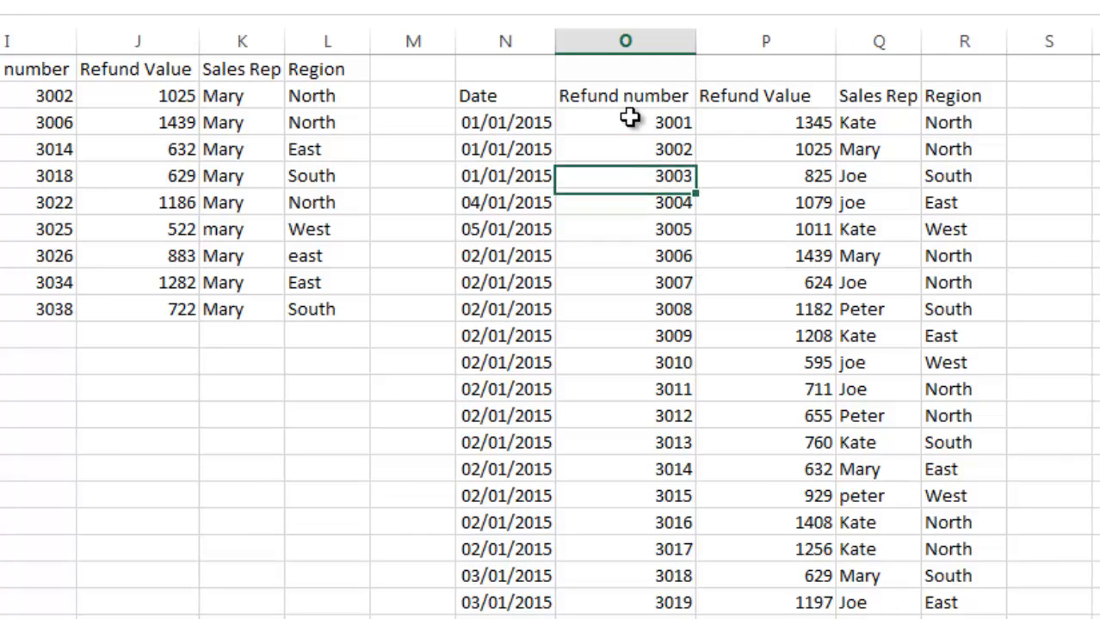
{"action": "left_click_drag", "start_coordinate": [1099, 299], "coordinate": [1099, 129]}
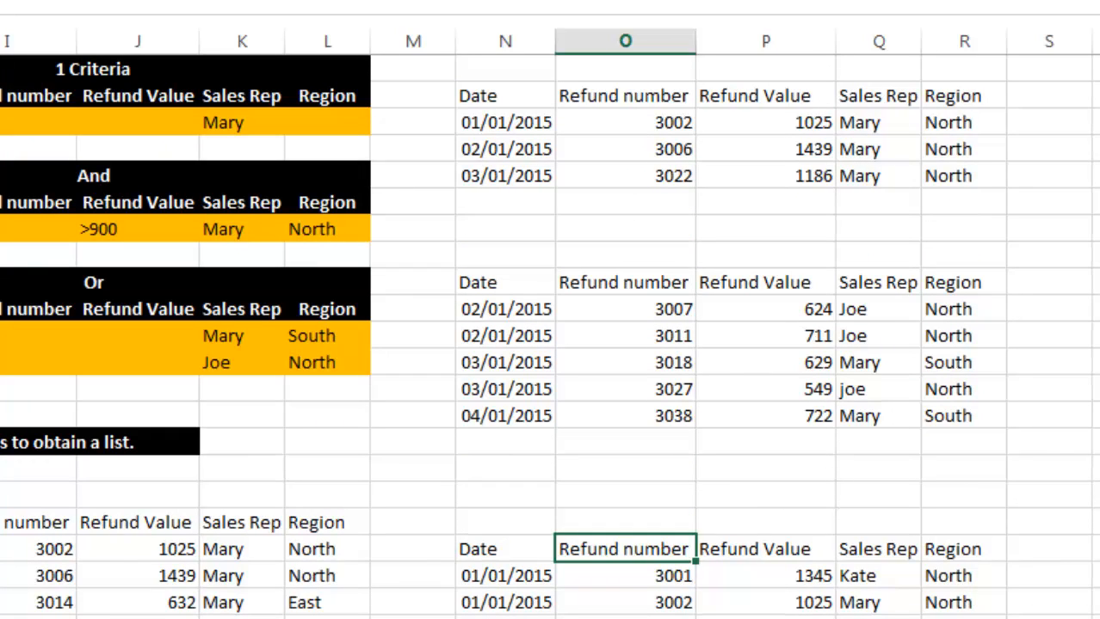